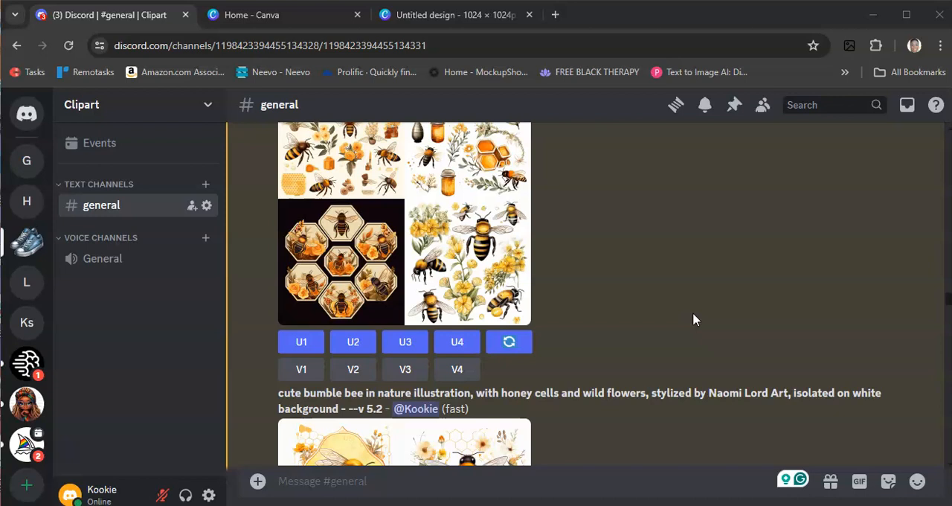
- Open the Image #1 clipart of bees, flowers and honeycomb from the Midjourney Bot post at full size in the browser
{"action": "scroll", "coordinate": [665, 290], "scroll_direction": "up", "scroll_amount": 1}
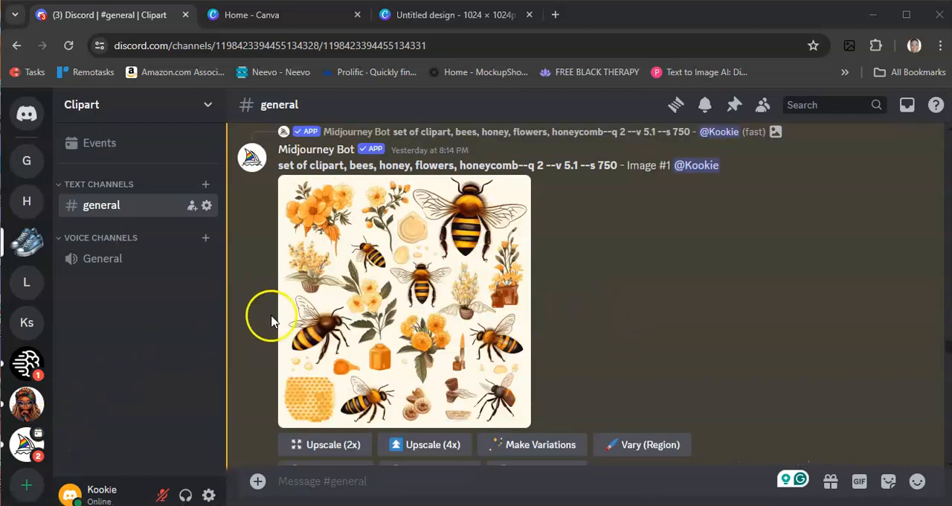
{"action": "left_click", "coordinate": [407, 284]}
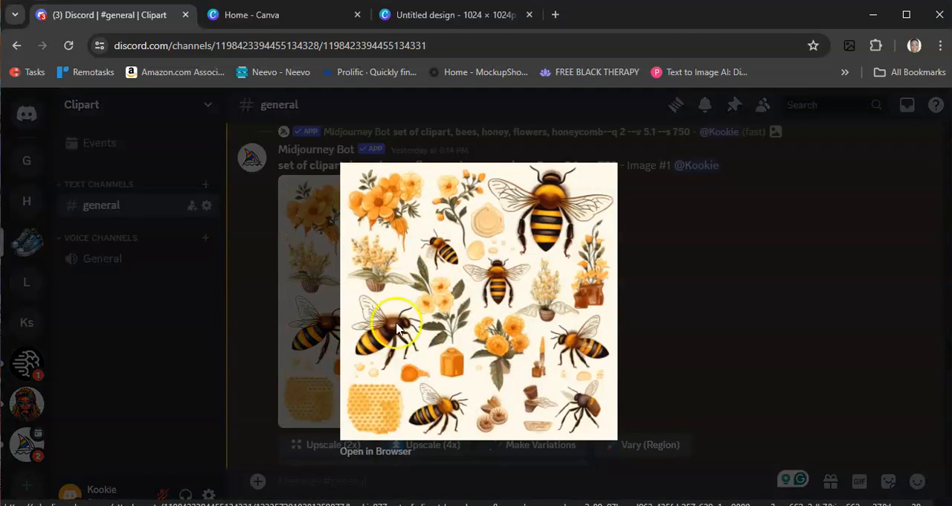
{"action": "left_click", "coordinate": [370, 451]}
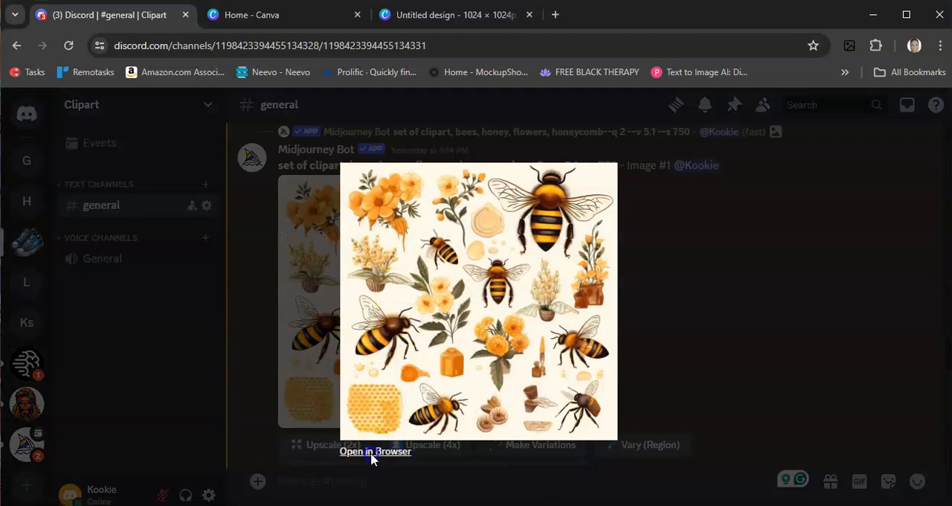
{"action": "right_click", "coordinate": [365, 237]}
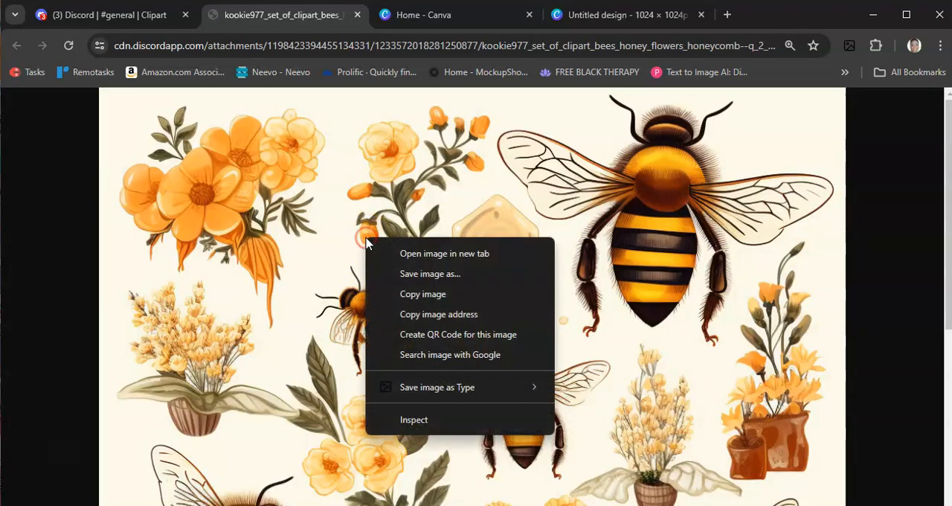
{"action": "left_click", "coordinate": [411, 275]}
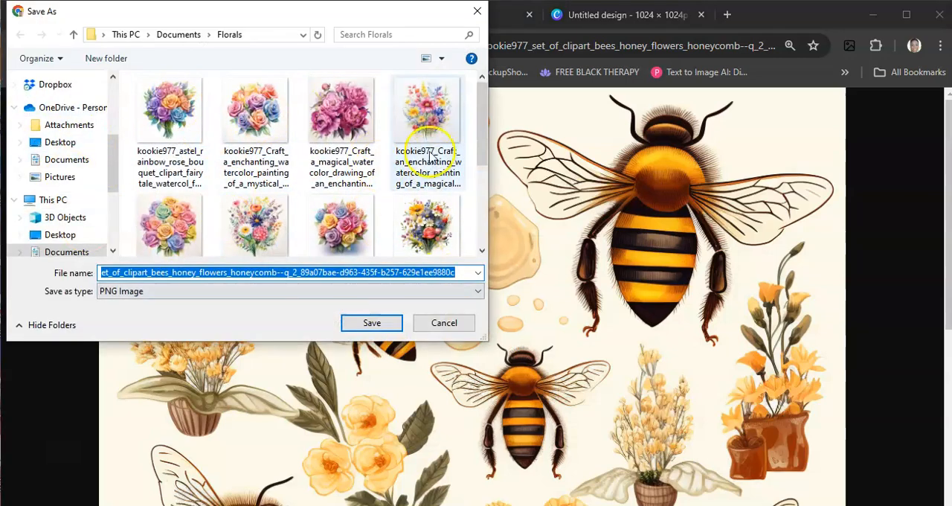
{"action": "left_click", "coordinate": [445, 323]}
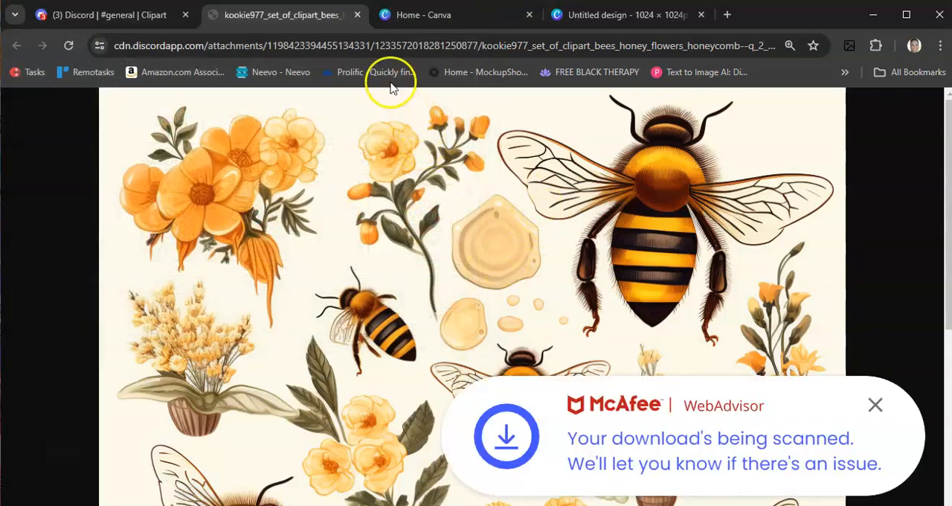
- Switch to the Canva home page and enter a custom size of 1024 × 1024 px for a new design
{"action": "left_click", "coordinate": [426, 28]}
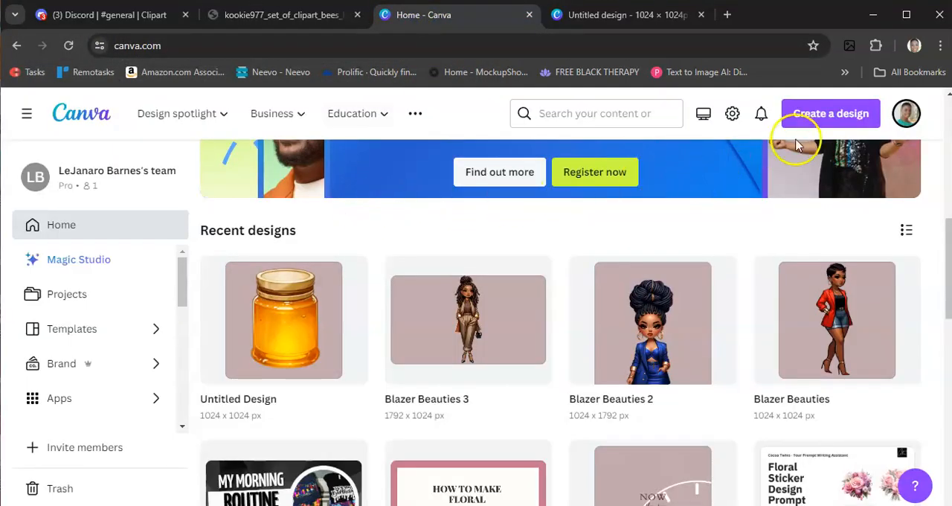
{"action": "left_click", "coordinate": [829, 119]}
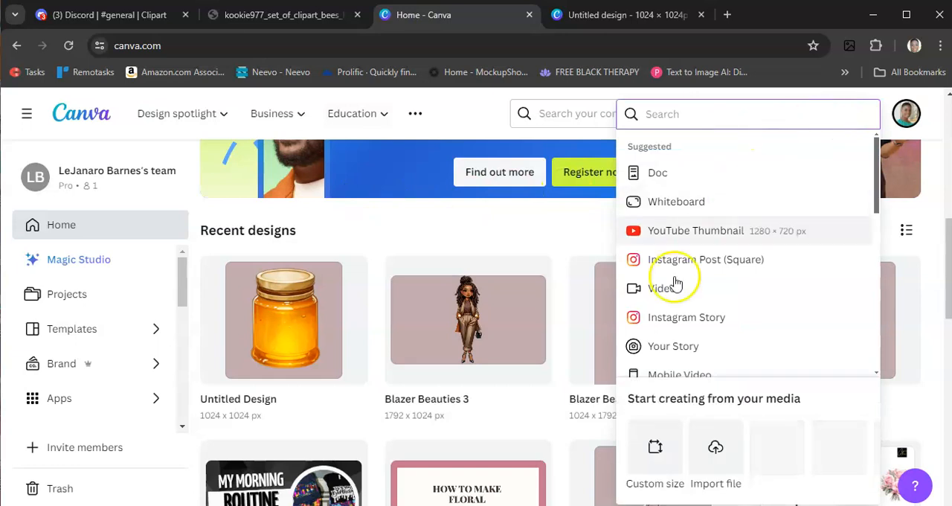
{"action": "left_click", "coordinate": [650, 445]}
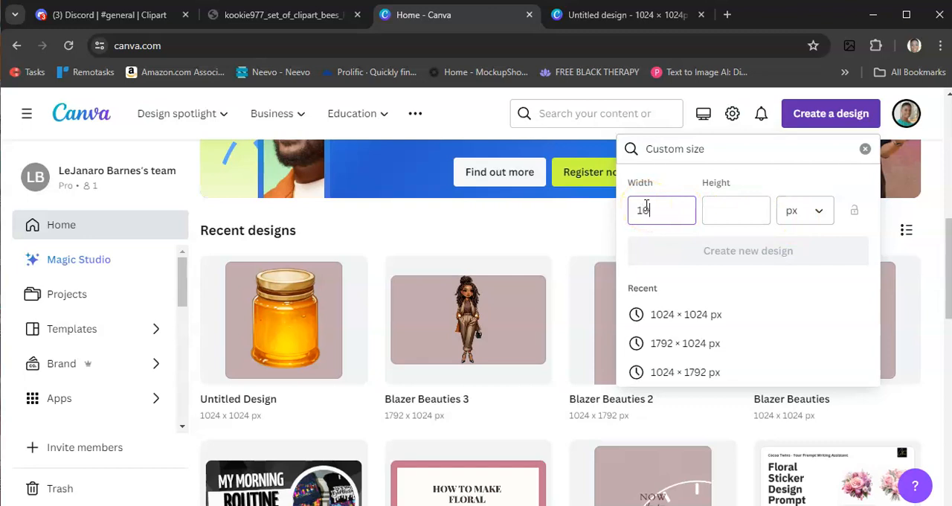
{"action": "left_click", "coordinate": [719, 209]}
{"action": "type", "text": "1024"}
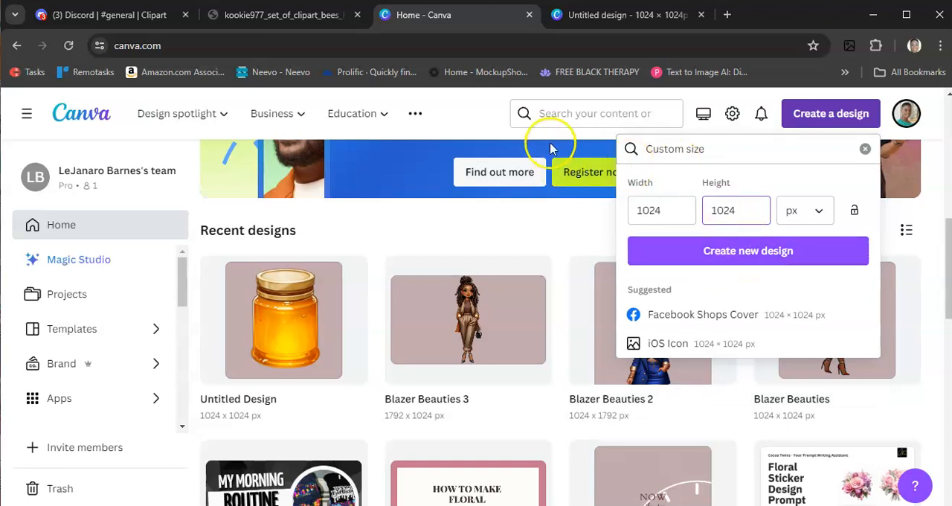
- Switch to the open 1024 × 1024 px Untitled design, view page 29's background color options and show the uploaded images
{"action": "left_click", "coordinate": [633, 15]}
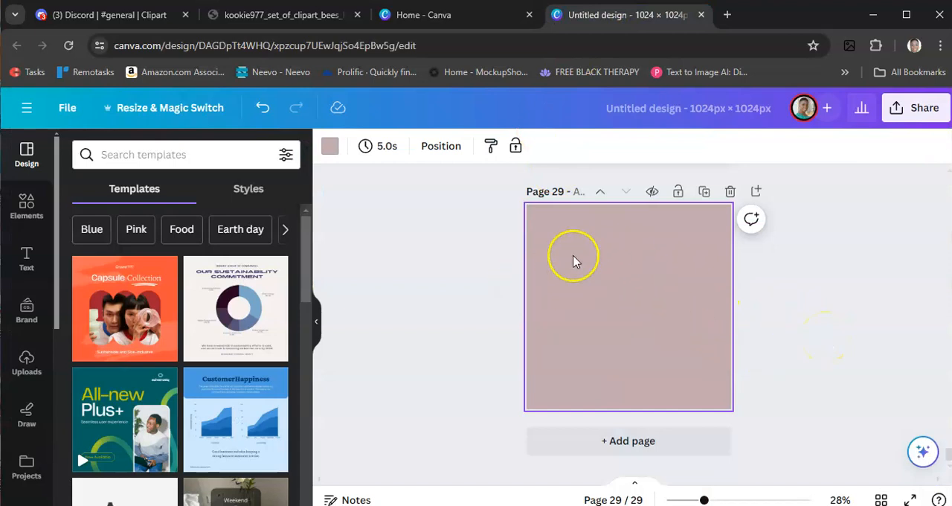
{"action": "left_click", "coordinate": [330, 153]}
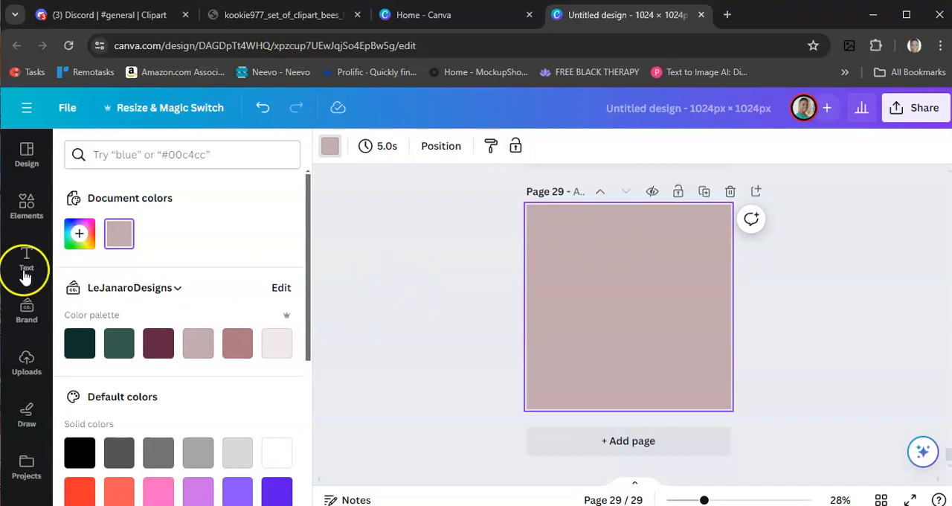
{"action": "left_click", "coordinate": [24, 366]}
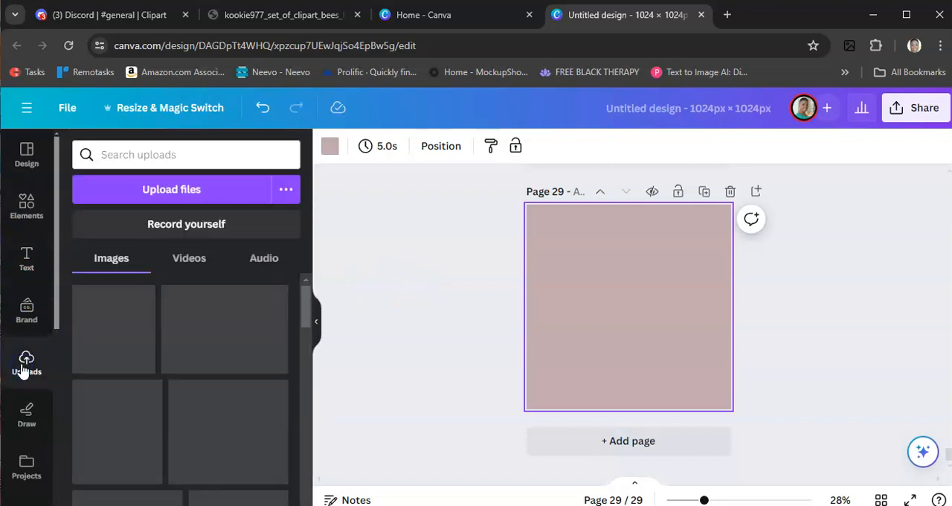
{"action": "left_click", "coordinate": [184, 197]}
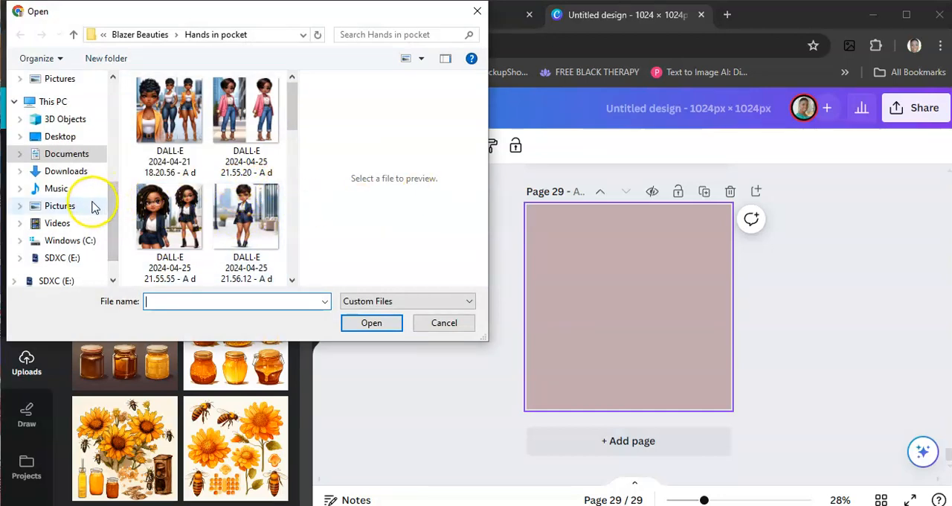
{"action": "scroll", "coordinate": [66, 211], "scroll_direction": "down", "scroll_amount": 1}
{"action": "scroll", "coordinate": [66, 211], "scroll_direction": "up", "scroll_amount": 6}
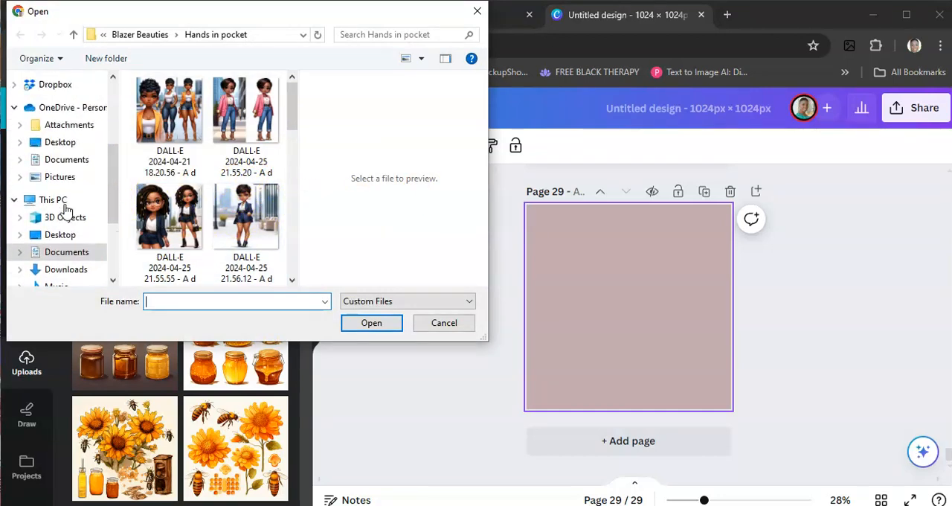
{"action": "scroll", "coordinate": [65, 211], "scroll_direction": "up", "scroll_amount": 1}
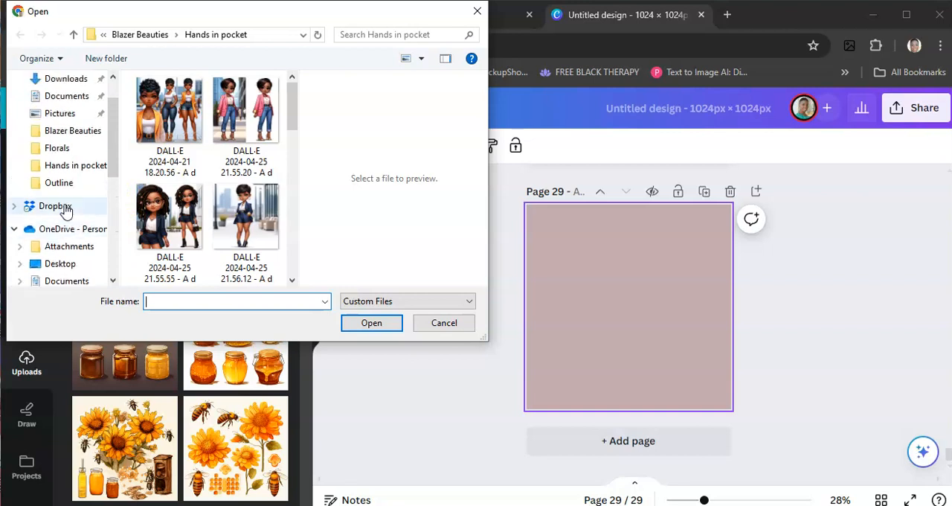
{"action": "scroll", "coordinate": [66, 211], "scroll_direction": "up", "scroll_amount": 1}
{"action": "scroll", "coordinate": [67, 238], "scroll_direction": "down", "scroll_amount": 1}
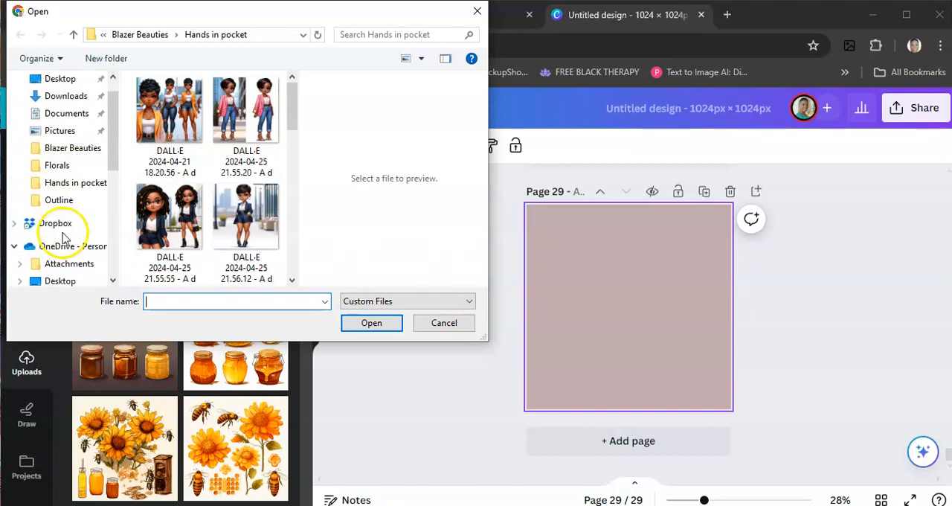
{"action": "scroll", "coordinate": [64, 238], "scroll_direction": "down", "scroll_amount": 3}
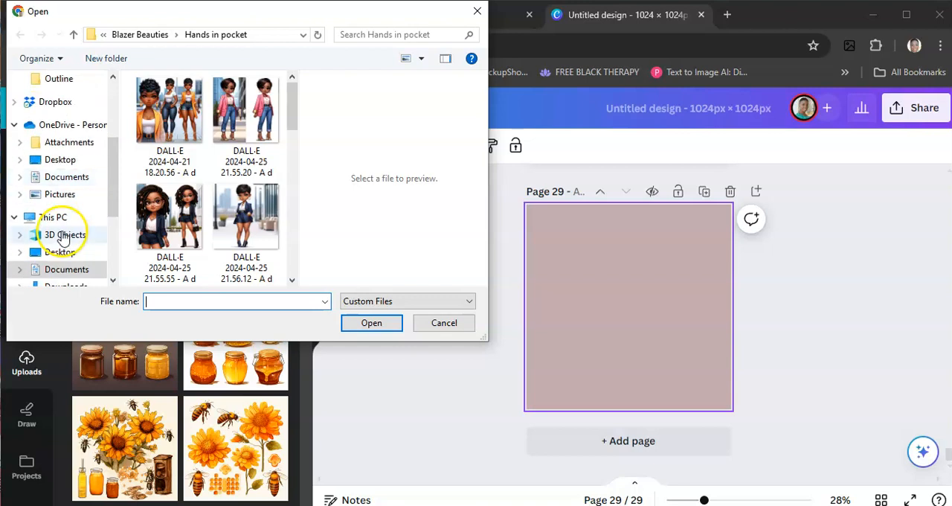
{"action": "left_click", "coordinate": [65, 269]}
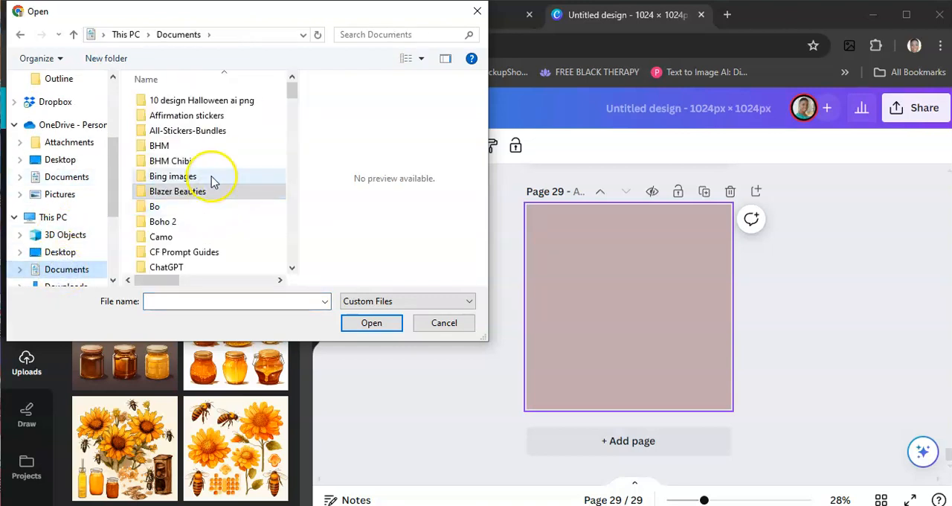
{"action": "scroll", "coordinate": [207, 216], "scroll_direction": "down", "scroll_amount": 3}
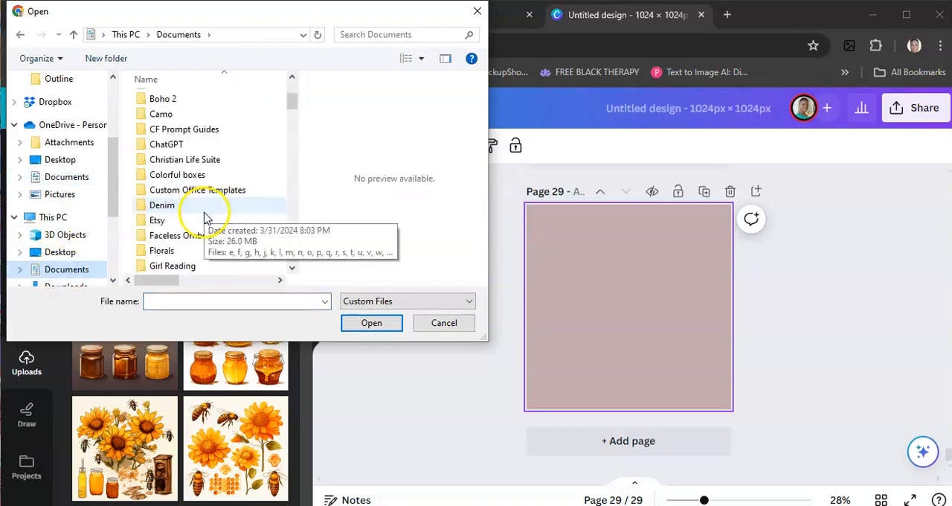
{"action": "scroll", "coordinate": [206, 217], "scroll_direction": "down", "scroll_amount": 1}
{"action": "scroll", "coordinate": [206, 217], "scroll_direction": "down", "scroll_amount": 2}
{"action": "scroll", "coordinate": [206, 217], "scroll_direction": "up", "scroll_amount": 1}
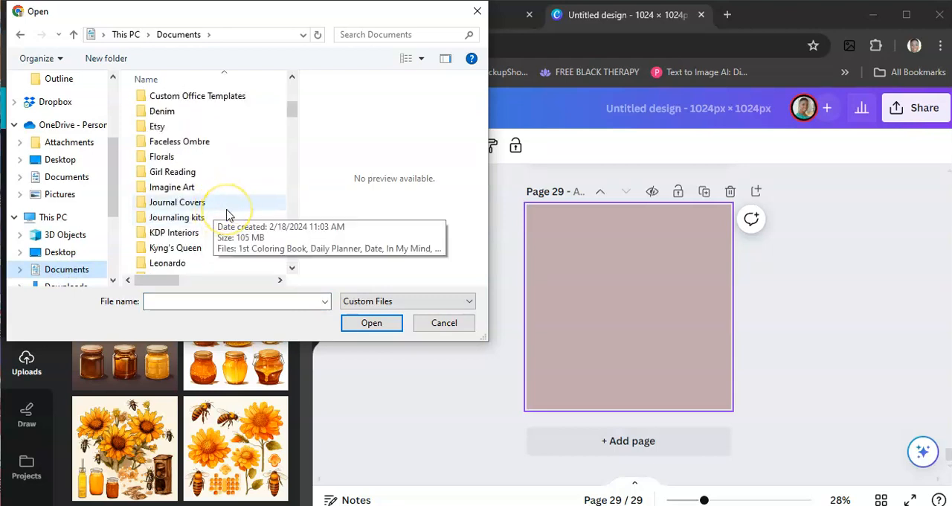
{"action": "scroll", "coordinate": [228, 214], "scroll_direction": "down", "scroll_amount": 2}
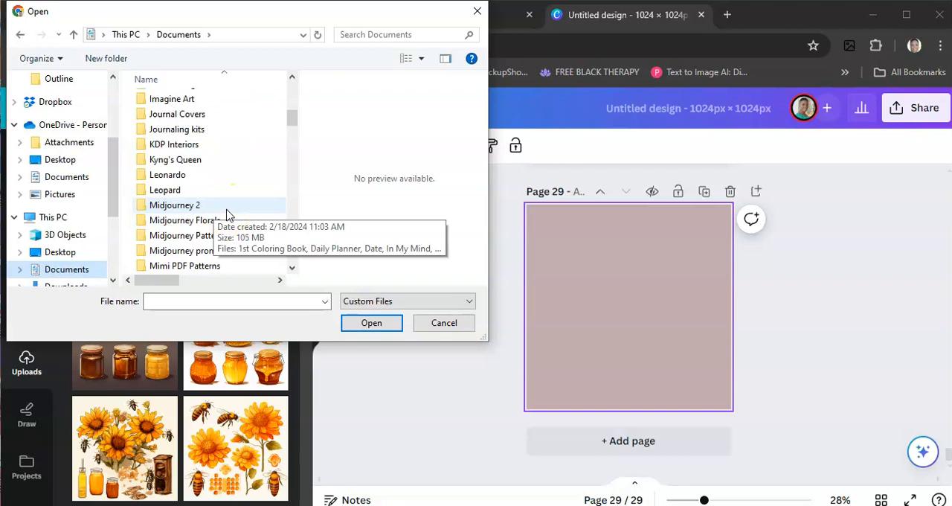
{"action": "scroll", "coordinate": [227, 214], "scroll_direction": "up", "scroll_amount": 3}
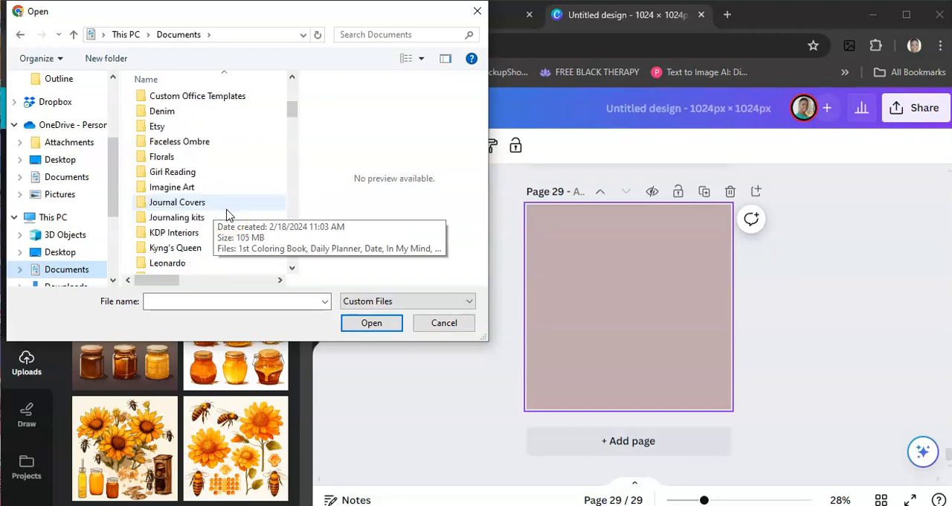
{"action": "scroll", "coordinate": [228, 214], "scroll_direction": "up", "scroll_amount": 3}
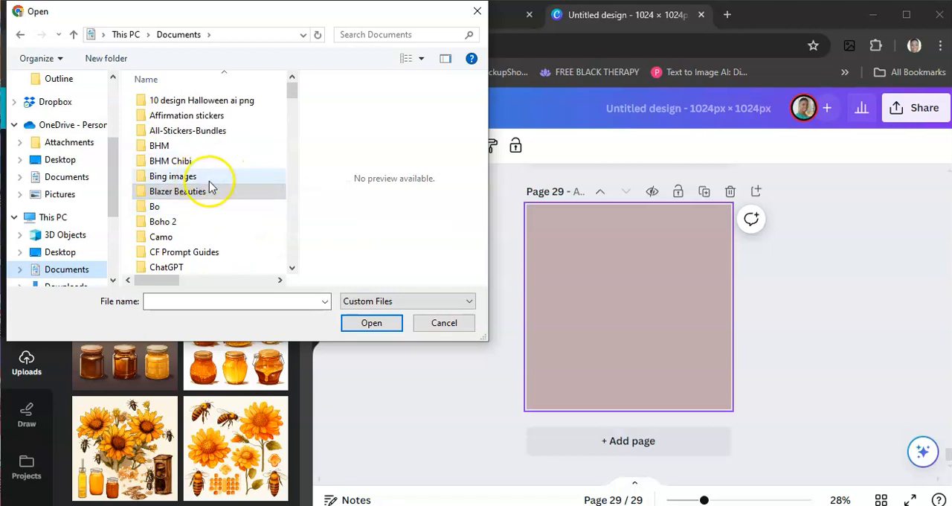
{"action": "left_click", "coordinate": [199, 193]}
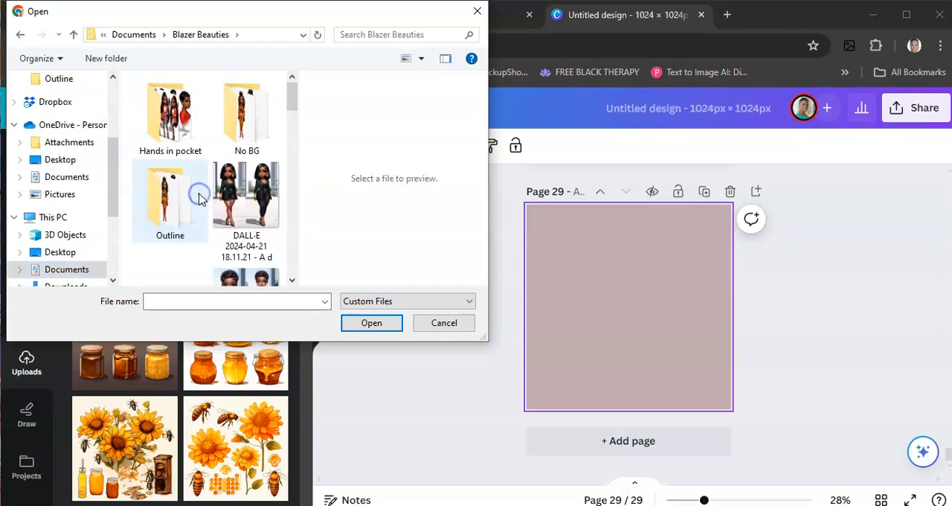
{"action": "left_click", "coordinate": [176, 123]}
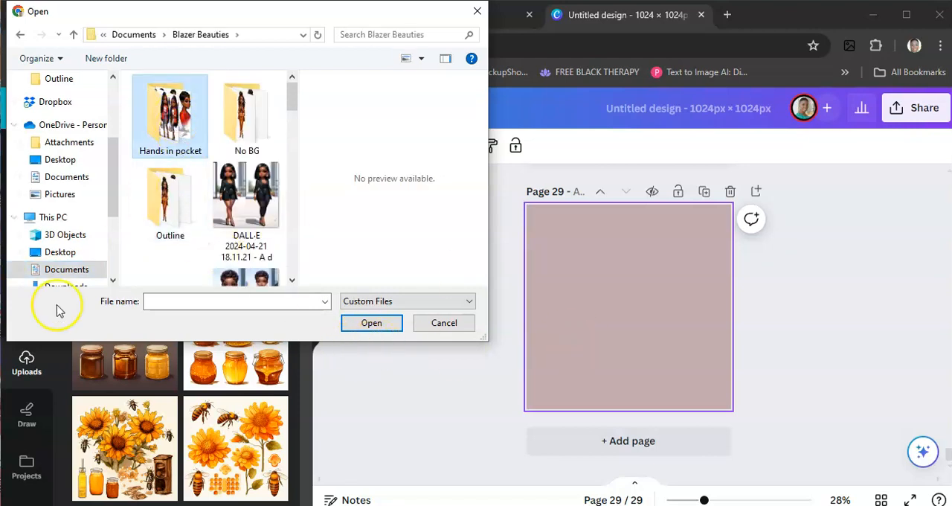
{"action": "left_click", "coordinate": [439, 328]}
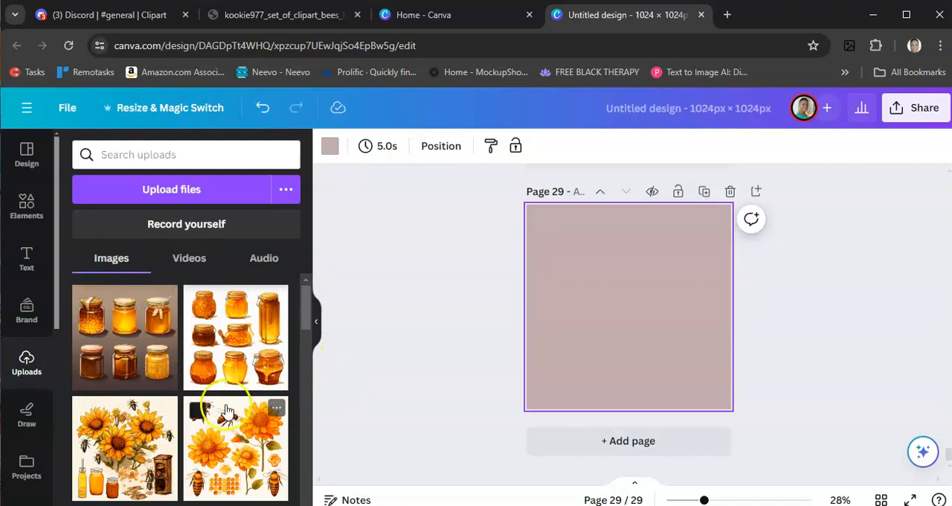
- Add the uploaded cream-background clipart of bees, flowers and honeycomb to page 29 and enlarge it to fill the whole page
{"action": "scroll", "coordinate": [286, 409], "scroll_direction": "down", "scroll_amount": 2}
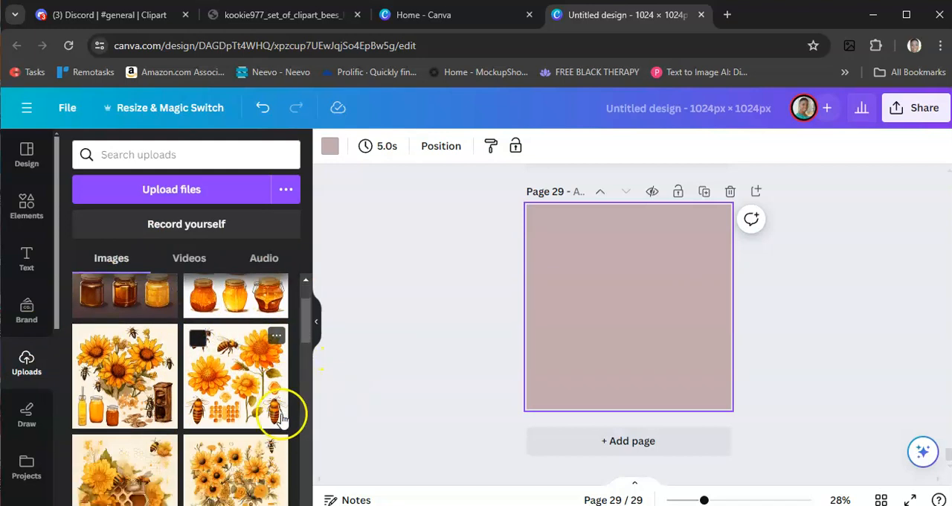
{"action": "scroll", "coordinate": [276, 422], "scroll_direction": "up", "scroll_amount": 1}
{"action": "scroll", "coordinate": [277, 421], "scroll_direction": "up", "scroll_amount": 1}
{"action": "scroll", "coordinate": [279, 417], "scroll_direction": "down", "scroll_amount": 5}
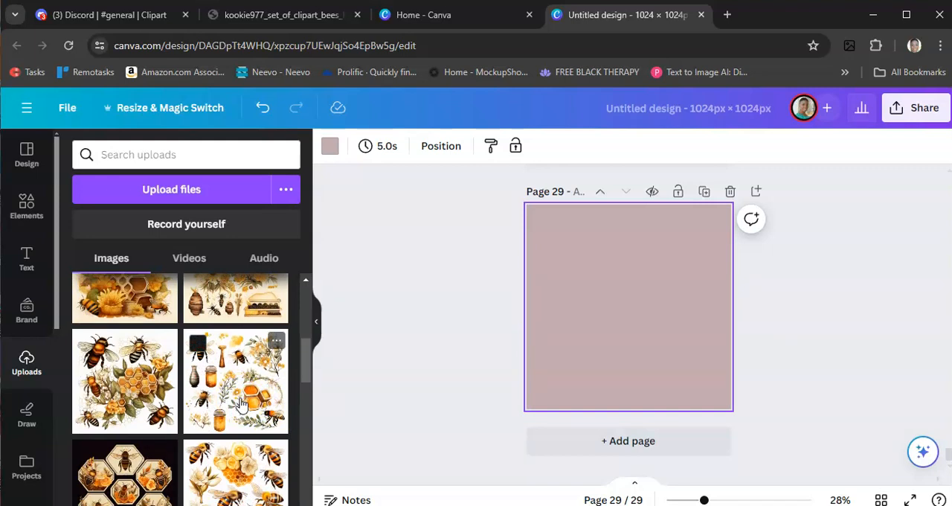
{"action": "scroll", "coordinate": [241, 404], "scroll_direction": "down", "scroll_amount": 4}
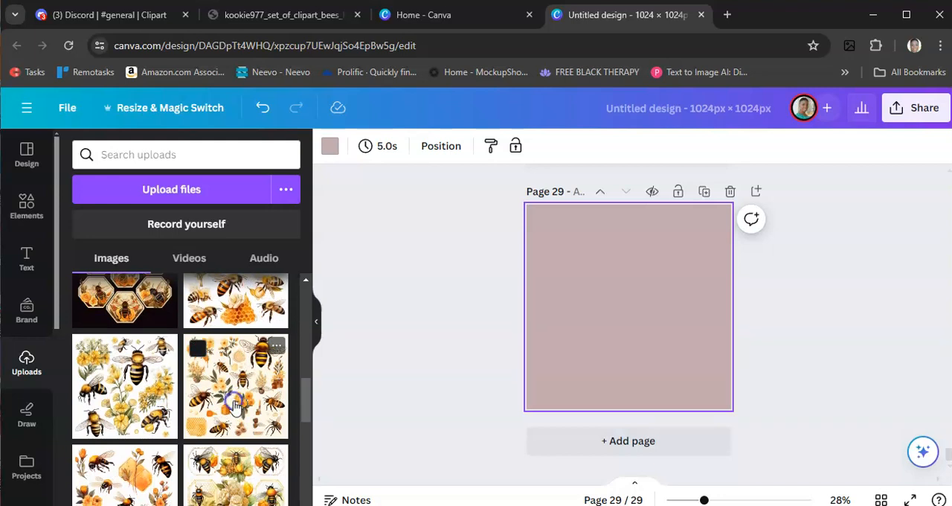
{"action": "left_click", "coordinate": [235, 404]}
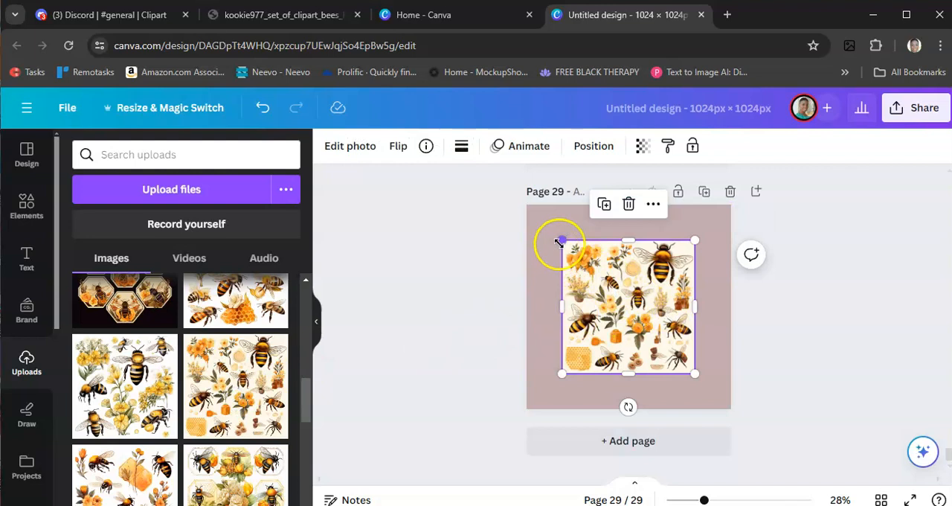
{"action": "left_click_drag", "start_coordinate": [562, 240], "coordinate": [523, 207]}
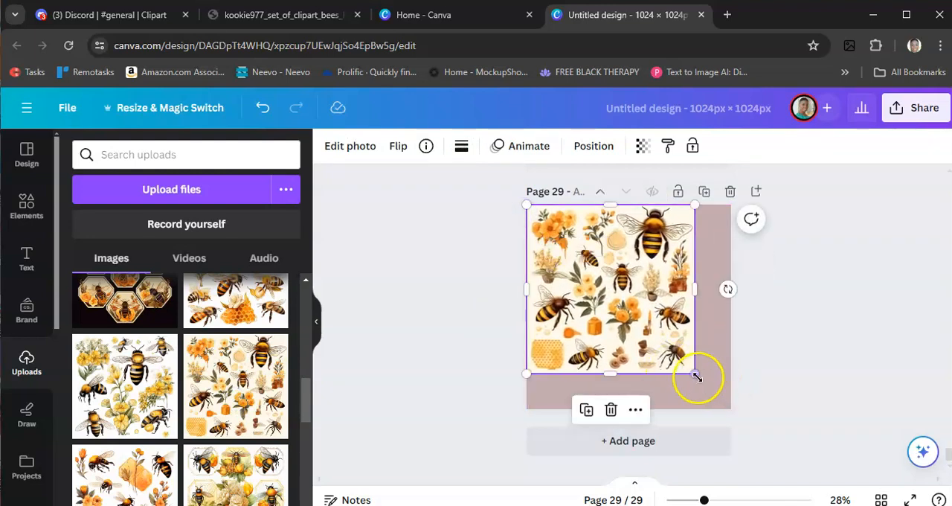
{"action": "left_click_drag", "start_coordinate": [695, 375], "coordinate": [730, 406]}
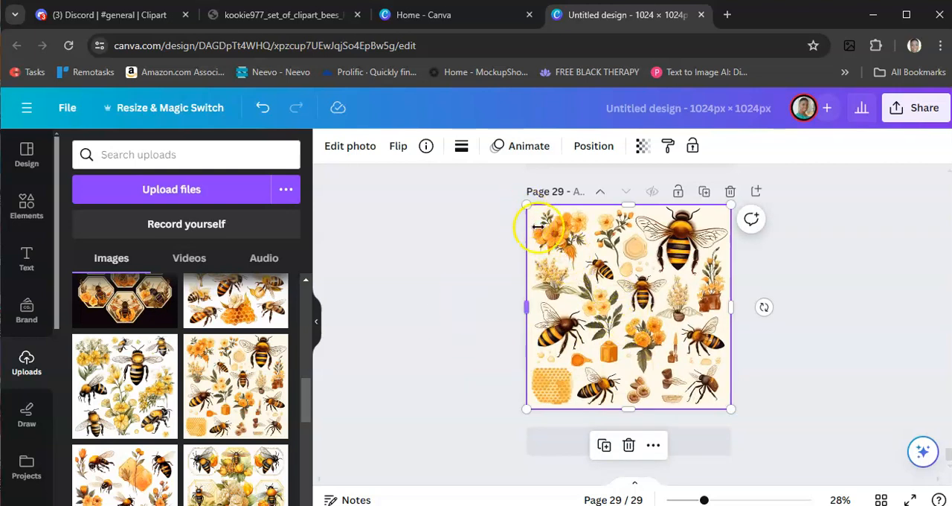
- Duplicate page 29 with the full-page bee clipart image
{"action": "left_click", "coordinate": [705, 195]}
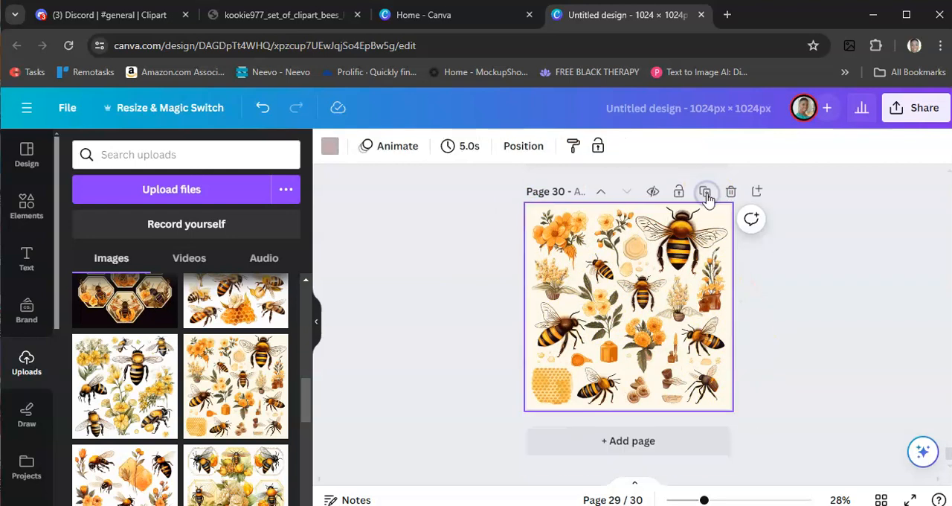
{"action": "scroll", "coordinate": [609, 304], "scroll_direction": "up", "scroll_amount": 3}
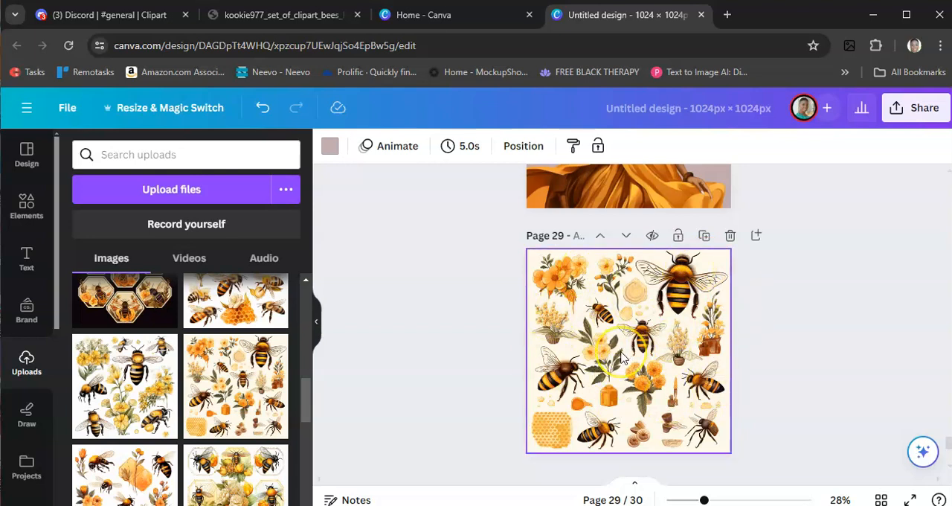
- Duplicate page 30 with the full-page bee clipart image
{"action": "scroll", "coordinate": [622, 359], "scroll_direction": "down", "scroll_amount": 3}
{"action": "left_click", "coordinate": [705, 338]}
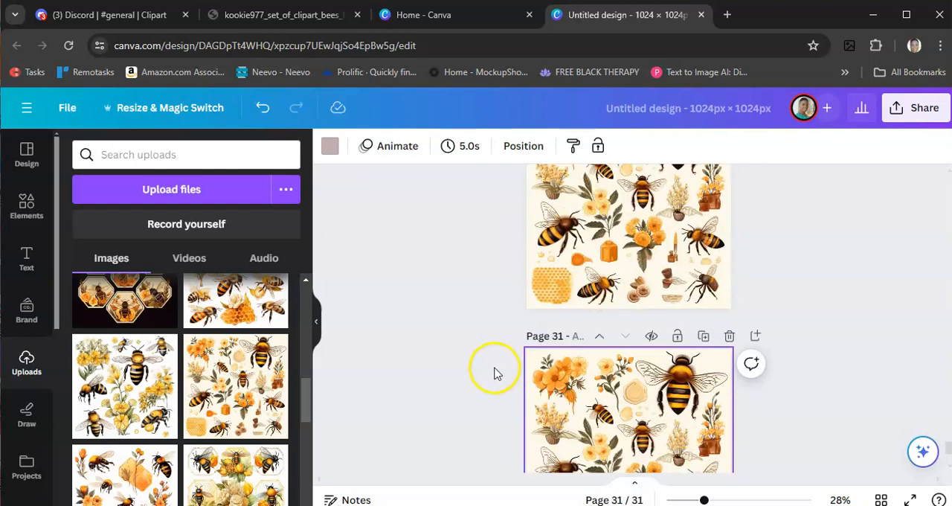
- Remove the cream background from the bee clipart image on page 29 with BG Remover
{"action": "scroll", "coordinate": [510, 389], "scroll_direction": "up", "scroll_amount": 5}
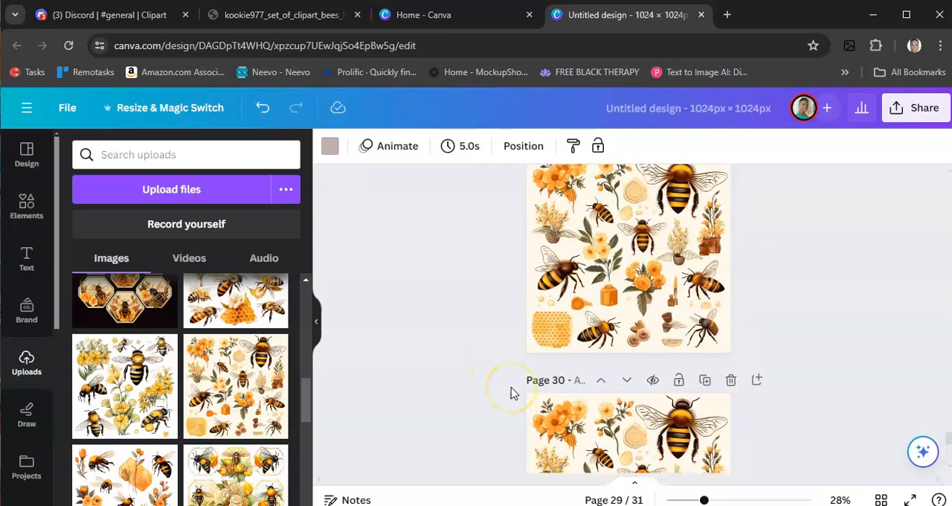
{"action": "scroll", "coordinate": [511, 393], "scroll_direction": "up", "scroll_amount": 3}
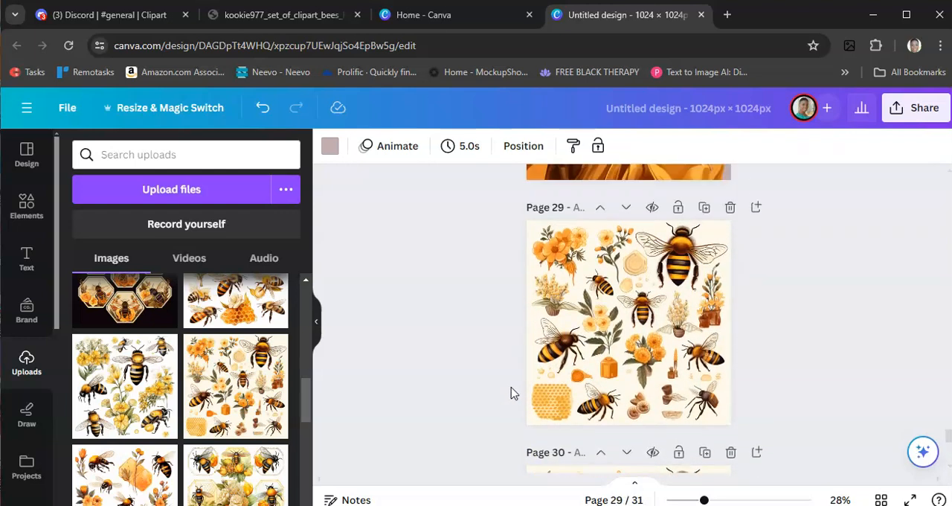
{"action": "left_click", "coordinate": [619, 330]}
{"action": "left_click", "coordinate": [342, 151]}
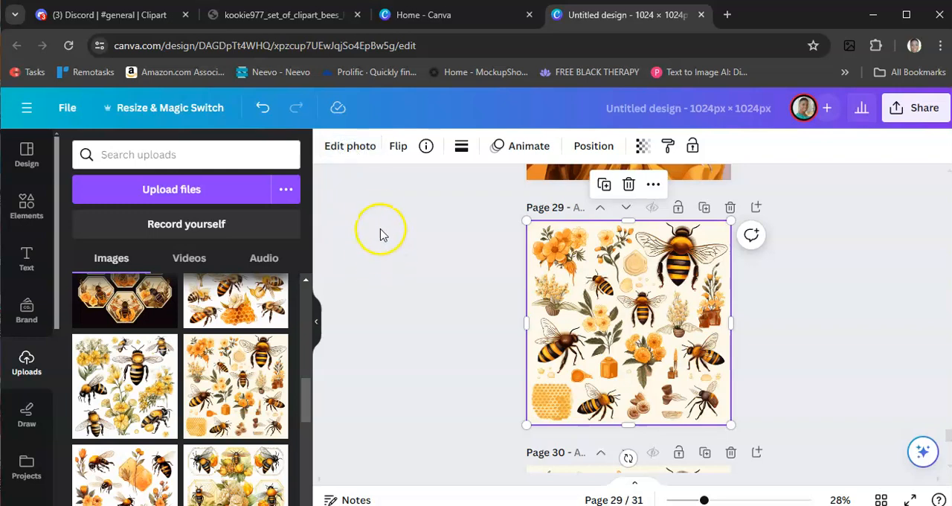
{"action": "left_click", "coordinate": [346, 151]}
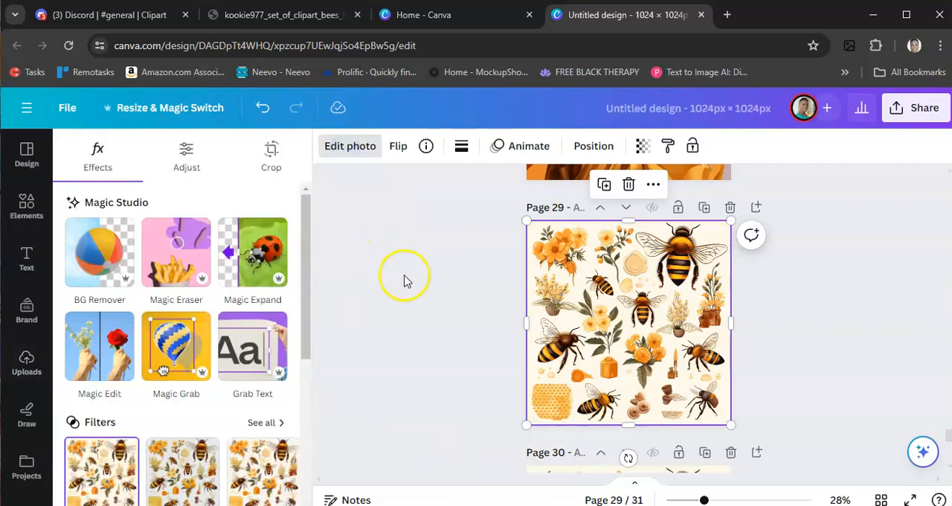
{"action": "left_click", "coordinate": [94, 248]}
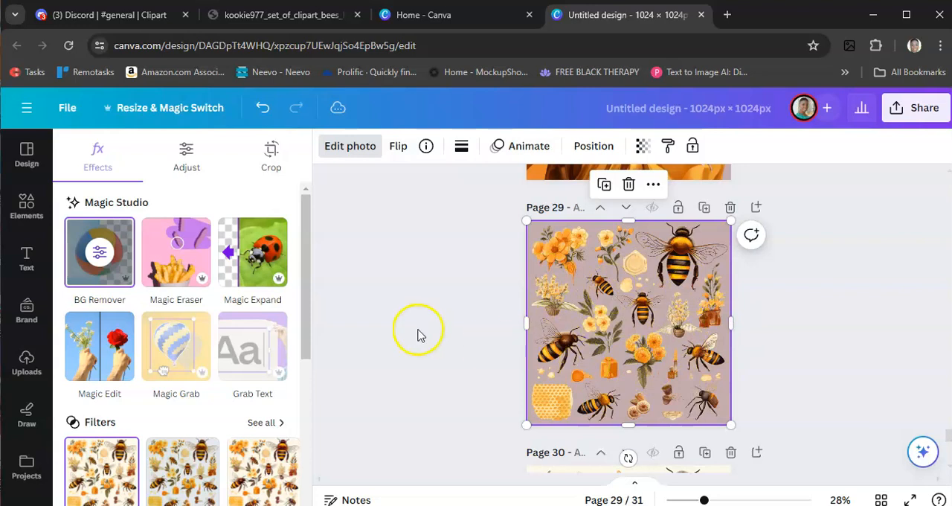
- Erase everything except the orange flower bouquet from the page 29 image using Magic Eraser with brush size 50
{"action": "left_click", "coordinate": [179, 254]}
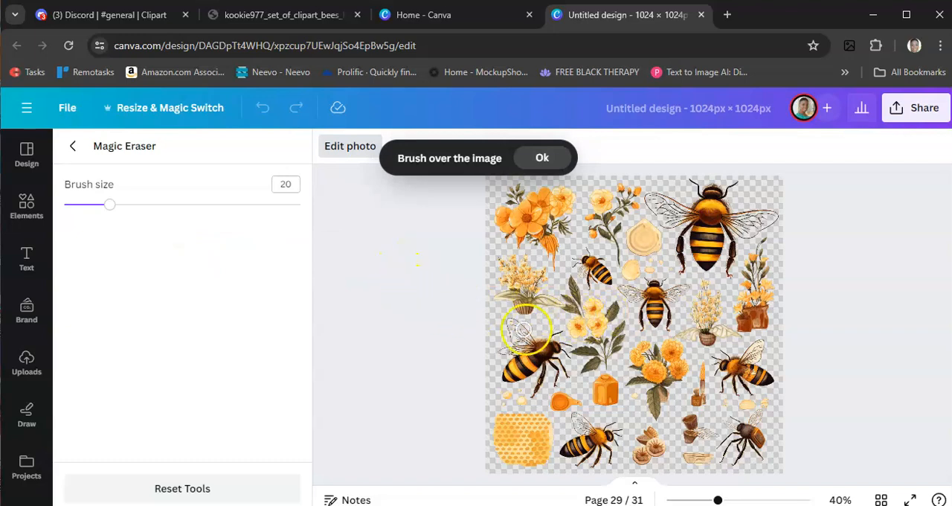
{"action": "left_click_drag", "start_coordinate": [127, 212], "coordinate": [178, 223]}
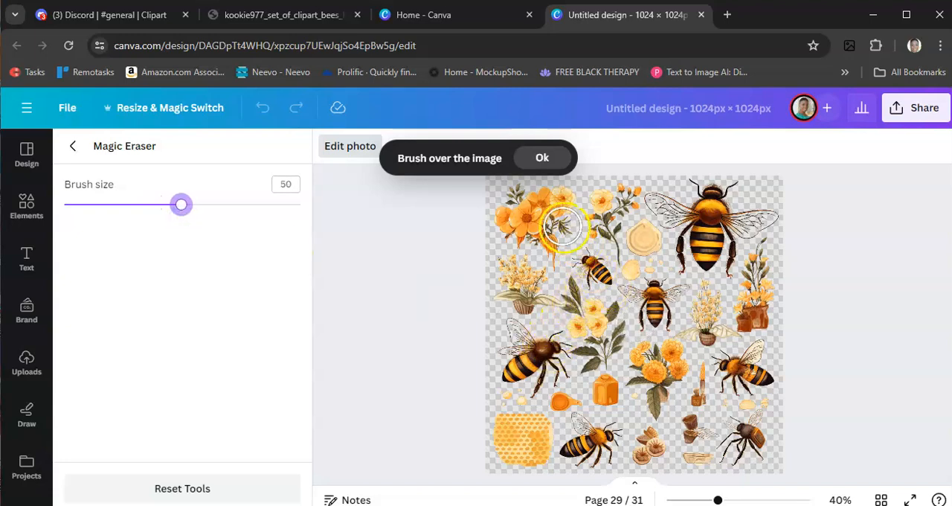
{"action": "mouse_move", "coordinate": [618, 199]}
{"action": "left_mouse_down"}
{"action": "mouse_move", "coordinate": [601, 235]}
{"action": "mouse_move", "coordinate": [667, 190]}
{"action": "mouse_move", "coordinate": [640, 239]}
{"action": "mouse_move", "coordinate": [637, 198]}
{"action": "mouse_move", "coordinate": [639, 208]}
{"action": "mouse_move", "coordinate": [767, 191]}
{"action": "mouse_move", "coordinate": [663, 187]}
{"action": "mouse_move", "coordinate": [698, 209]}
{"action": "mouse_move", "coordinate": [733, 209]}
{"action": "mouse_move", "coordinate": [767, 248]}
{"action": "mouse_move", "coordinate": [762, 286]}
{"action": "mouse_move", "coordinate": [733, 237]}
{"action": "mouse_move", "coordinate": [652, 262]}
{"action": "mouse_move", "coordinate": [631, 248]}
{"action": "mouse_move", "coordinate": [614, 262]}
{"action": "mouse_move", "coordinate": [585, 261]}
{"action": "mouse_move", "coordinate": [580, 303]}
{"action": "mouse_move", "coordinate": [541, 296]}
{"action": "left_mouse_up"}
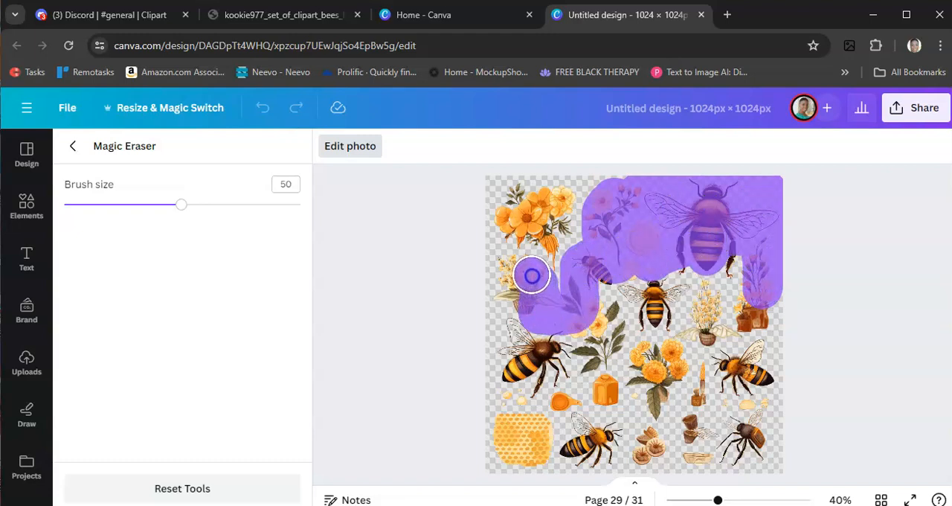
{"action": "mouse_move", "coordinate": [520, 278]}
{"action": "left_mouse_down"}
{"action": "mouse_move", "coordinate": [493, 368]}
{"action": "mouse_move", "coordinate": [512, 442]}
{"action": "mouse_move", "coordinate": [515, 342]}
{"action": "mouse_move", "coordinate": [512, 369]}
{"action": "mouse_move", "coordinate": [534, 374]}
{"action": "mouse_move", "coordinate": [558, 335]}
{"action": "mouse_move", "coordinate": [531, 338]}
{"action": "mouse_move", "coordinate": [516, 313]}
{"action": "mouse_move", "coordinate": [532, 340]}
{"action": "mouse_move", "coordinate": [627, 310]}
{"action": "mouse_move", "coordinate": [602, 327]}
{"action": "mouse_move", "coordinate": [594, 286]}
{"action": "mouse_move", "coordinate": [620, 271]}
{"action": "mouse_move", "coordinate": [667, 360]}
{"action": "mouse_move", "coordinate": [689, 240]}
{"action": "mouse_move", "coordinate": [730, 235]}
{"action": "mouse_move", "coordinate": [732, 407]}
{"action": "mouse_move", "coordinate": [751, 385]}
{"action": "mouse_move", "coordinate": [769, 323]}
{"action": "mouse_move", "coordinate": [755, 463]}
{"action": "mouse_move", "coordinate": [445, 441]}
{"action": "mouse_move", "coordinate": [722, 440]}
{"action": "mouse_move", "coordinate": [731, 424]}
{"action": "mouse_move", "coordinate": [536, 409]}
{"action": "mouse_move", "coordinate": [544, 398]}
{"action": "mouse_move", "coordinate": [664, 378]}
{"action": "mouse_move", "coordinate": [635, 349]}
{"action": "mouse_move", "coordinate": [716, 379]}
{"action": "mouse_move", "coordinate": [707, 396]}
{"action": "mouse_move", "coordinate": [743, 272]}
{"action": "mouse_move", "coordinate": [623, 303]}
{"action": "mouse_move", "coordinate": [619, 318]}
{"action": "mouse_move", "coordinate": [654, 327]}
{"action": "mouse_move", "coordinate": [747, 307]}
{"action": "mouse_move", "coordinate": [749, 401]}
{"action": "mouse_move", "coordinate": [764, 460]}
{"action": "mouse_move", "coordinate": [772, 461]}
{"action": "mouse_move", "coordinate": [774, 420]}
{"action": "mouse_move", "coordinate": [778, 444]}
{"action": "left_mouse_up"}
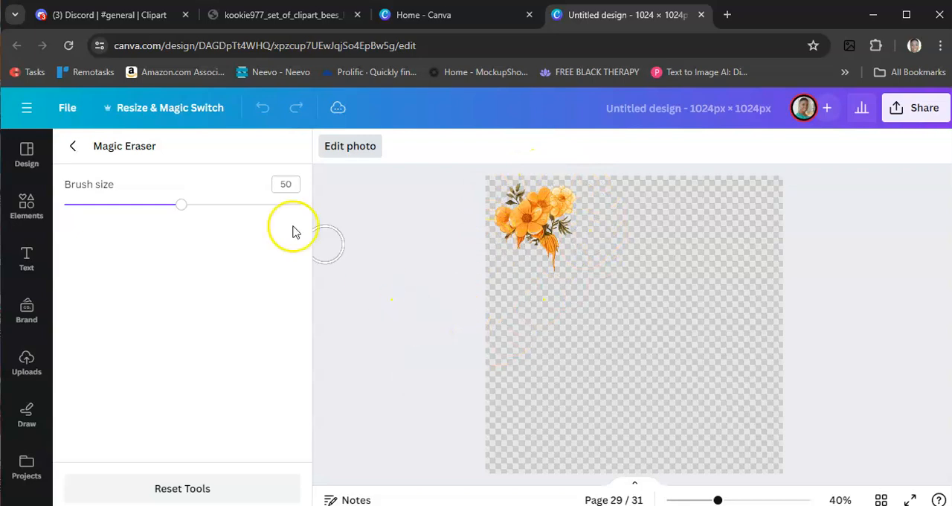
{"action": "left_click", "coordinate": [72, 146]}
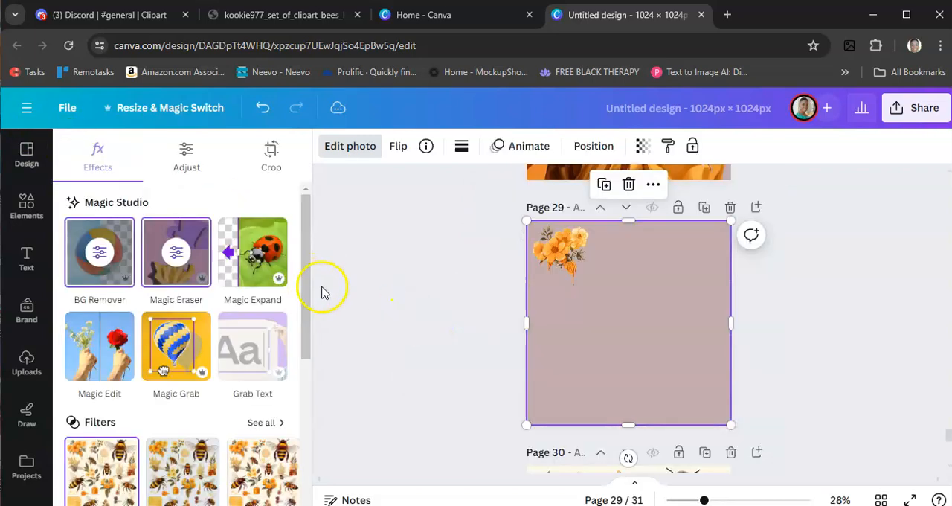
- Remove the cream background from the bee clipart image on page 30 with BG Remover
{"action": "scroll", "coordinate": [413, 321], "scroll_direction": "down", "scroll_amount": 5}
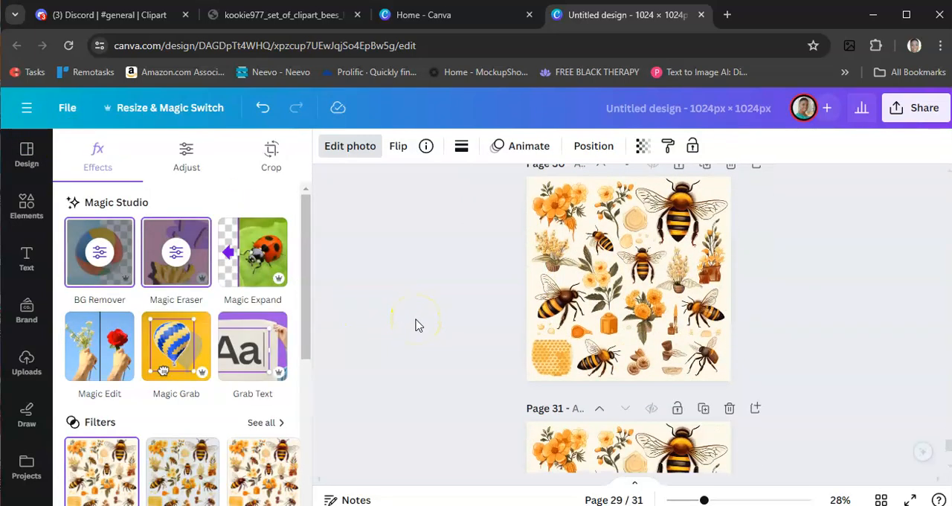
{"action": "left_click", "coordinate": [650, 320]}
{"action": "left_click", "coordinate": [93, 258]}
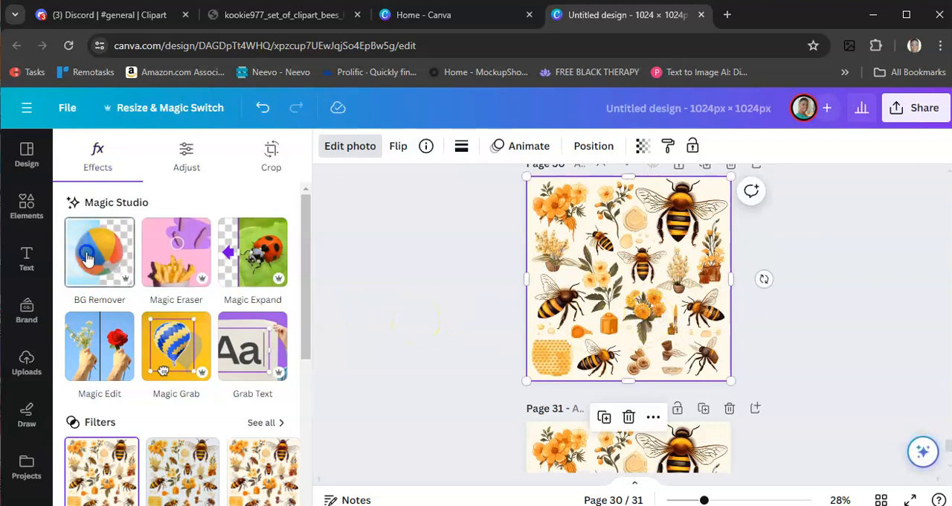
- Erase everything except the honeycomb from the page 30 image using Magic Eraser with brush size 97
{"action": "left_click", "coordinate": [176, 262]}
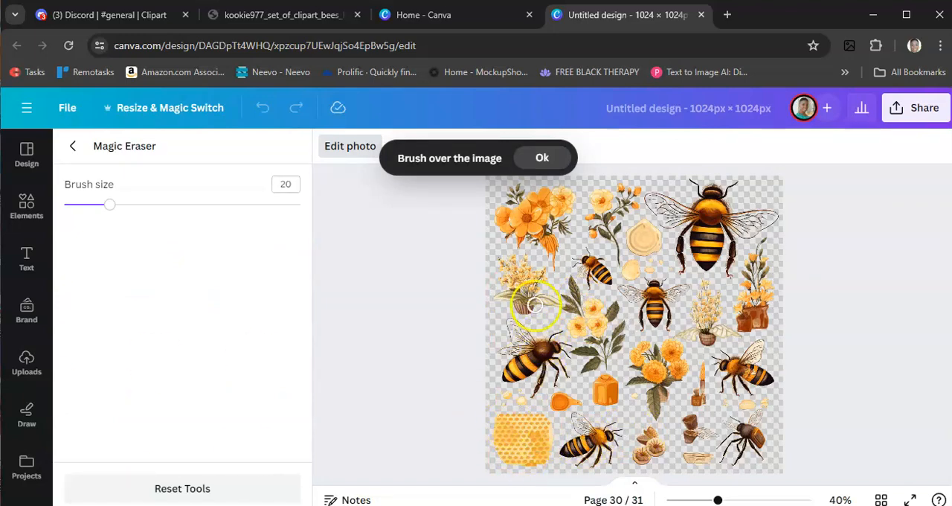
{"action": "left_click_drag", "start_coordinate": [110, 208], "coordinate": [294, 218]}
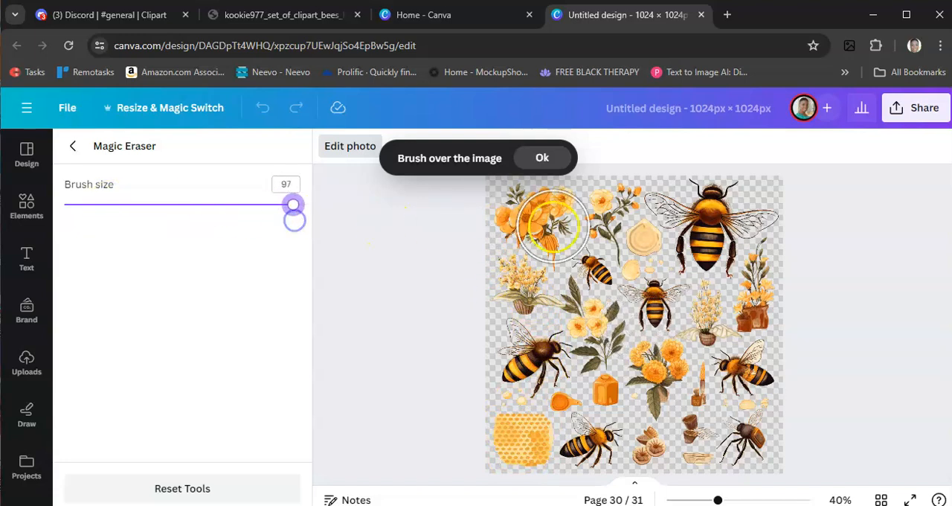
{"action": "mouse_move", "coordinate": [520, 225]}
{"action": "left_mouse_down"}
{"action": "mouse_move", "coordinate": [538, 202]}
{"action": "mouse_move", "coordinate": [508, 219]}
{"action": "mouse_move", "coordinate": [797, 220]}
{"action": "mouse_move", "coordinate": [504, 198]}
{"action": "mouse_move", "coordinate": [558, 222]}
{"action": "mouse_move", "coordinate": [788, 272]}
{"action": "mouse_move", "coordinate": [462, 274]}
{"action": "mouse_move", "coordinate": [538, 291]}
{"action": "mouse_move", "coordinate": [792, 305]}
{"action": "mouse_move", "coordinate": [526, 326]}
{"action": "mouse_move", "coordinate": [479, 340]}
{"action": "mouse_move", "coordinate": [512, 372]}
{"action": "mouse_move", "coordinate": [545, 360]}
{"action": "mouse_move", "coordinate": [587, 390]}
{"action": "mouse_move", "coordinate": [598, 454]}
{"action": "mouse_move", "coordinate": [774, 467]}
{"action": "mouse_move", "coordinate": [759, 437]}
{"action": "mouse_move", "coordinate": [757, 358]}
{"action": "mouse_move", "coordinate": [702, 436]}
{"action": "mouse_move", "coordinate": [666, 349]}
{"action": "mouse_move", "coordinate": [626, 325]}
{"action": "mouse_move", "coordinate": [615, 345]}
{"action": "mouse_move", "coordinate": [663, 400]}
{"action": "mouse_move", "coordinate": [707, 401]}
{"action": "mouse_move", "coordinate": [706, 293]}
{"action": "mouse_move", "coordinate": [645, 393]}
{"action": "left_mouse_up"}
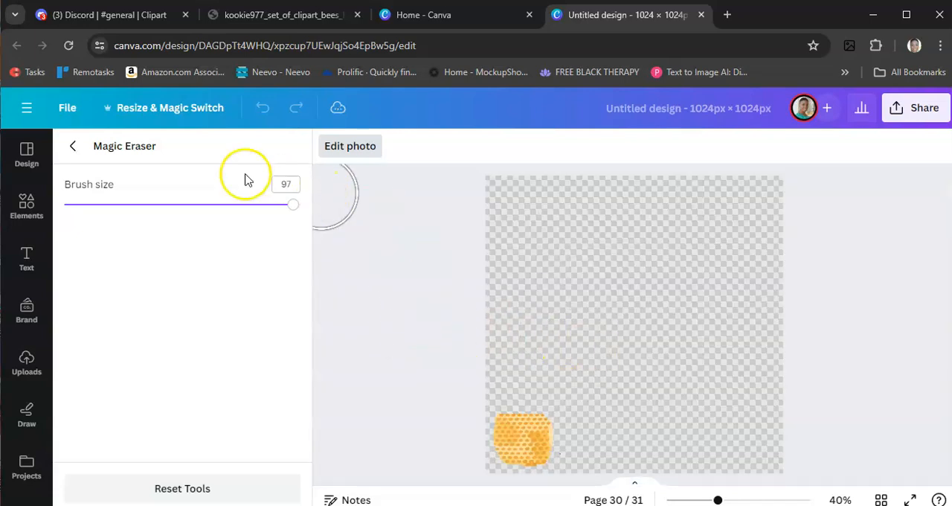
{"action": "left_click", "coordinate": [72, 145]}
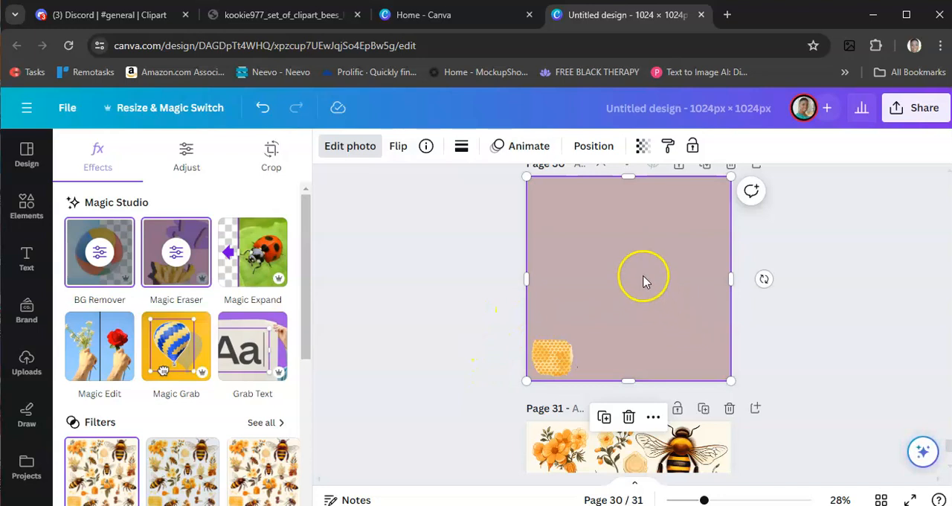
- Crop the page 30 image closely around the honeycomb and enlarge it to about the page width, centring the honeycomb on the page
{"action": "left_click_drag", "start_coordinate": [630, 178], "coordinate": [614, 329]}
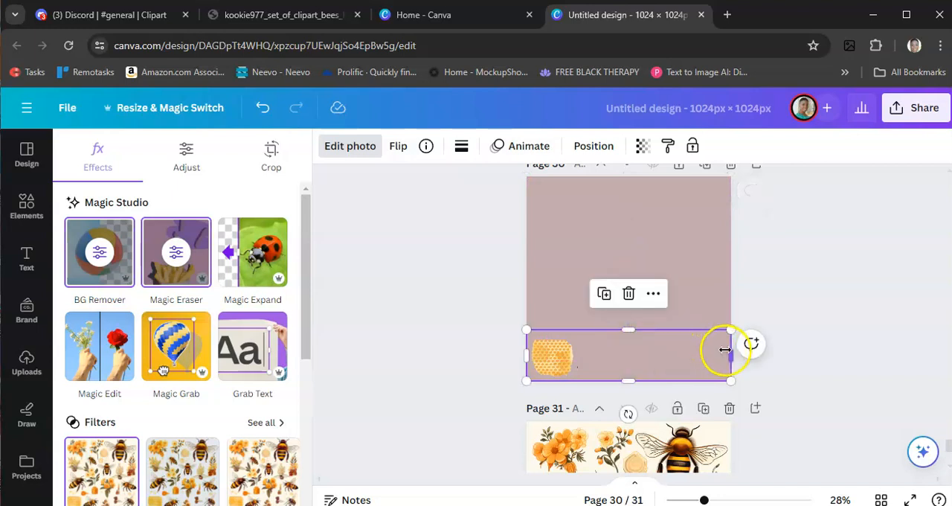
{"action": "left_click_drag", "start_coordinate": [728, 354], "coordinate": [560, 333]}
{"action": "left_click", "coordinate": [662, 298]}
{"action": "left_click_drag", "start_coordinate": [553, 370], "coordinate": [626, 287]}
{"action": "left_click_drag", "start_coordinate": [658, 254], "coordinate": [710, 185]}
{"action": "left_click_drag", "start_coordinate": [601, 301], "coordinate": [540, 389]}
{"action": "left_click_drag", "start_coordinate": [591, 319], "coordinate": [599, 309]}
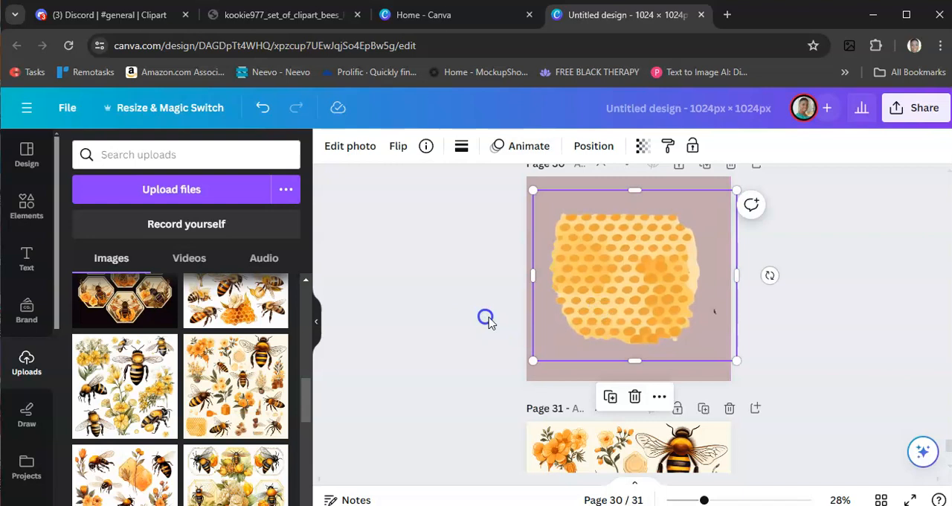
- Delete page 31 with the unedited bee clipart copy
{"action": "left_click", "coordinate": [450, 343]}
{"action": "left_click", "coordinate": [730, 408]}
- Crop the empty area away from the page 29 image so its frame fits the orange flower bouquet
{"action": "scroll", "coordinate": [574, 392], "scroll_direction": "up", "scroll_amount": 5}
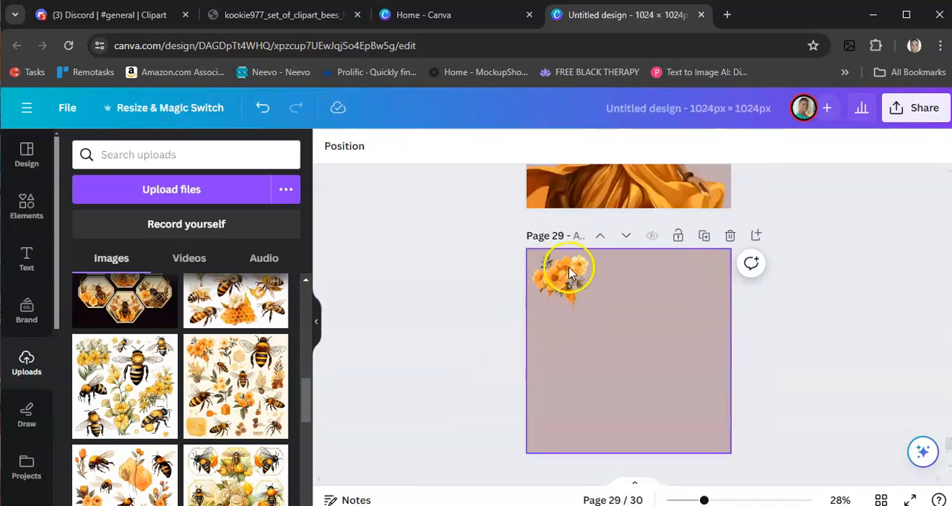
{"action": "left_click", "coordinate": [612, 317]}
{"action": "left_click_drag", "start_coordinate": [716, 356], "coordinate": [601, 358]}
{"action": "left_click_drag", "start_coordinate": [561, 449], "coordinate": [563, 321]}
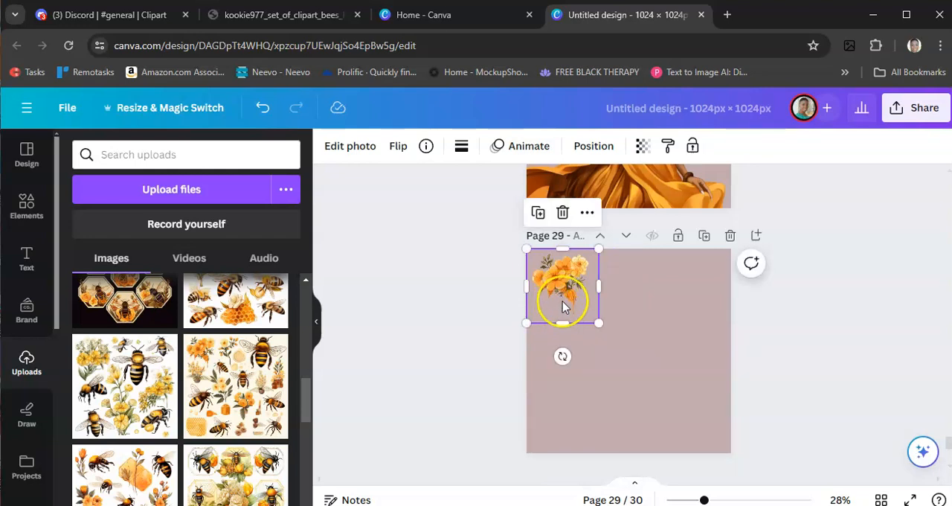
- Enlarge the cropped flower bouquet to nearly the full width of page 29 and centre it on the page
{"action": "left_click_drag", "start_coordinate": [563, 291], "coordinate": [629, 349]}
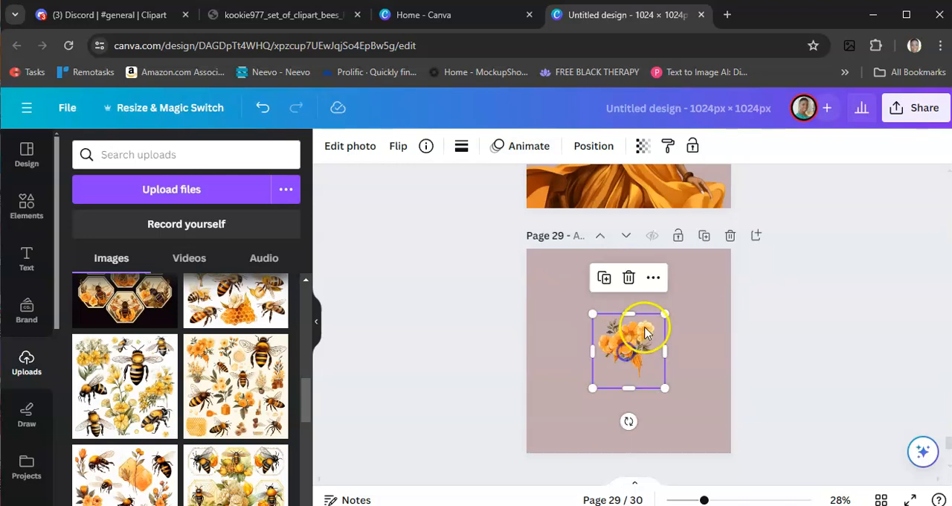
{"action": "left_click_drag", "start_coordinate": [666, 311], "coordinate": [715, 245]}
{"action": "left_click_drag", "start_coordinate": [593, 389], "coordinate": [531, 455]}
{"action": "left_click_drag", "start_coordinate": [528, 255], "coordinate": [519, 253]}
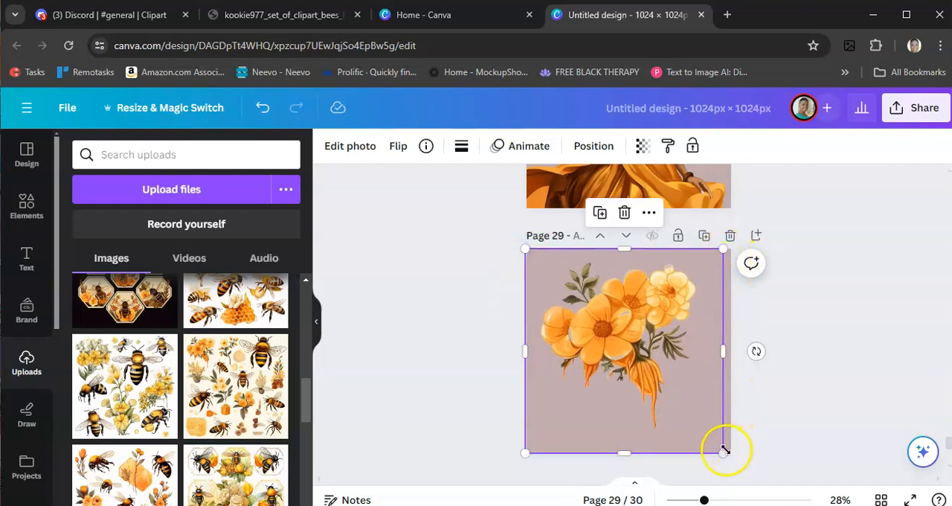
{"action": "left_click_drag", "start_coordinate": [723, 250], "coordinate": [740, 232]}
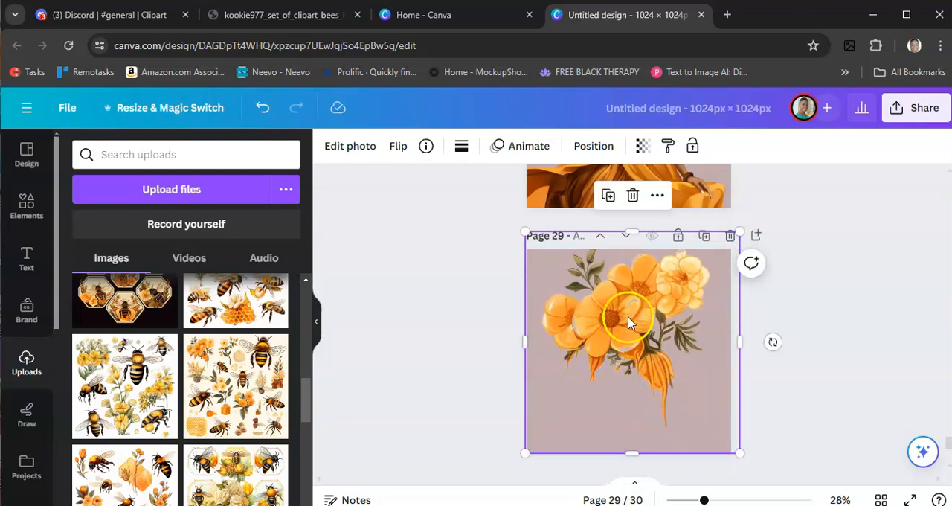
{"action": "left_click_drag", "start_coordinate": [526, 233], "coordinate": [542, 255]}
{"action": "left_click_drag", "start_coordinate": [601, 364], "coordinate": [591, 376]}
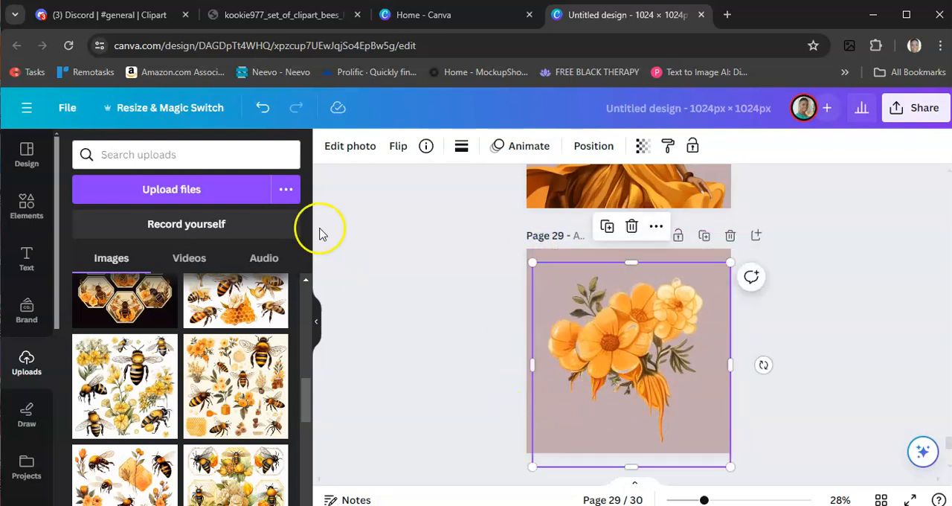
{"action": "left_click", "coordinate": [347, 151]}
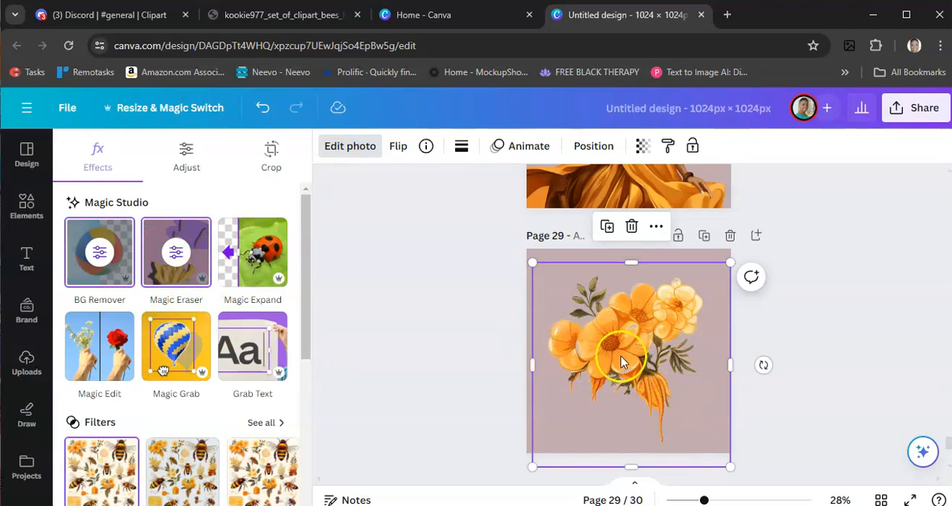
{"action": "left_click", "coordinate": [456, 370]}
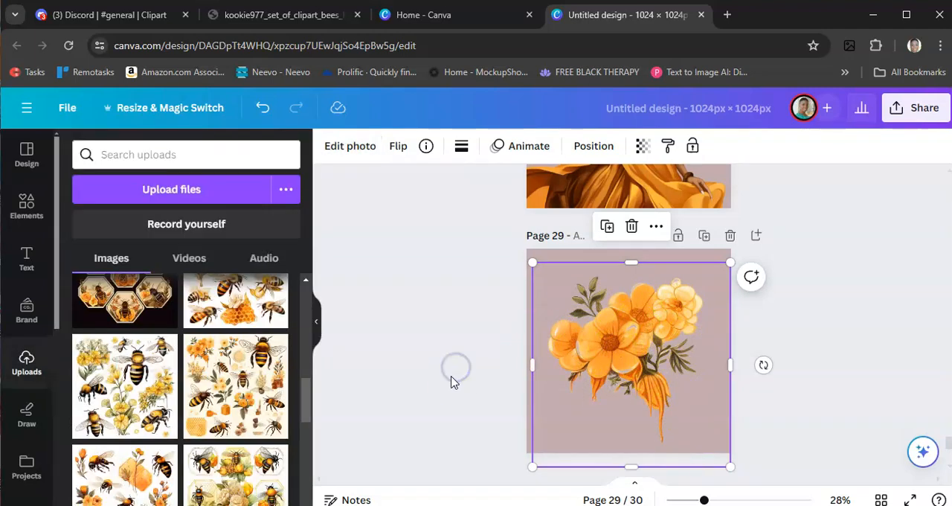
{"action": "left_click", "coordinate": [453, 372]}
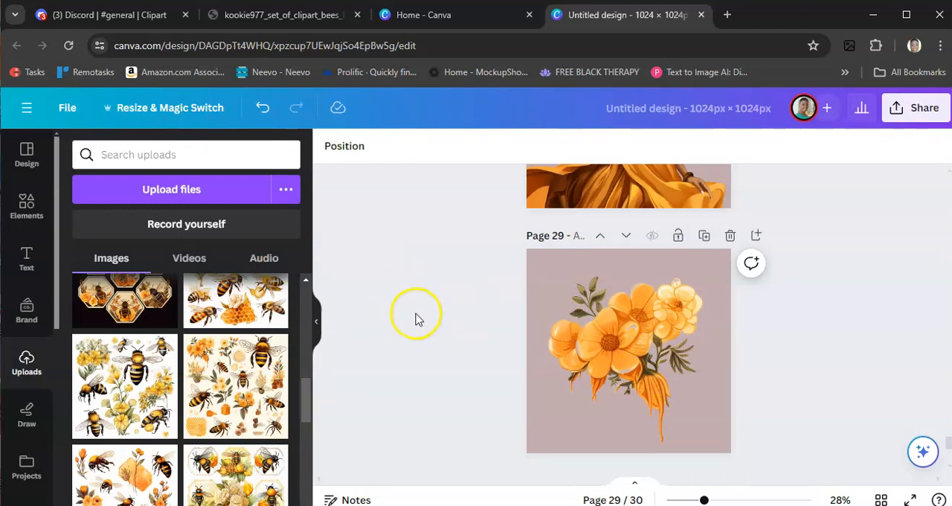
- Review the isolated honey jar pages from page 1 to page 6 and compare them with the uploaded honey jar clipart sheets
{"action": "scroll", "coordinate": [417, 319], "scroll_direction": "up", "scroll_amount": 1}
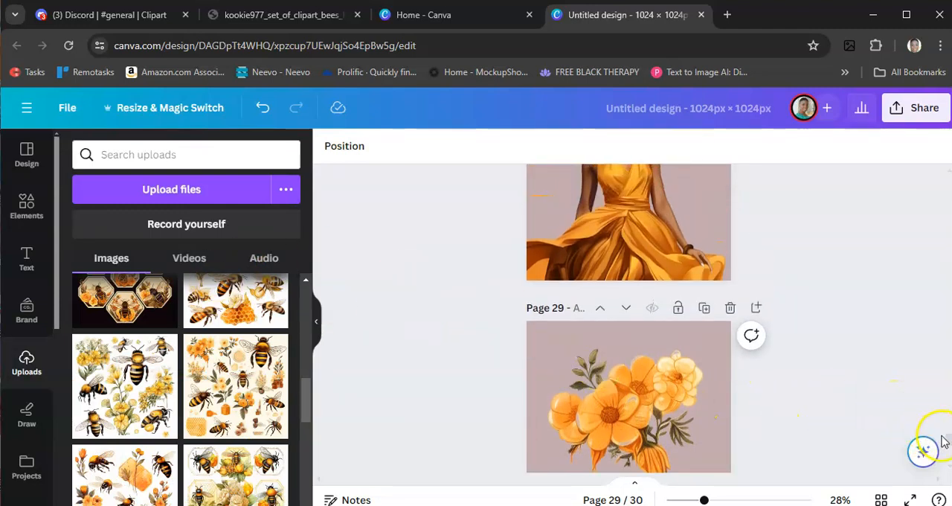
{"action": "left_click_drag", "start_coordinate": [947, 443], "coordinate": [942, 243]}
{"action": "left_click_drag", "start_coordinate": [941, 179], "coordinate": [940, 177]}
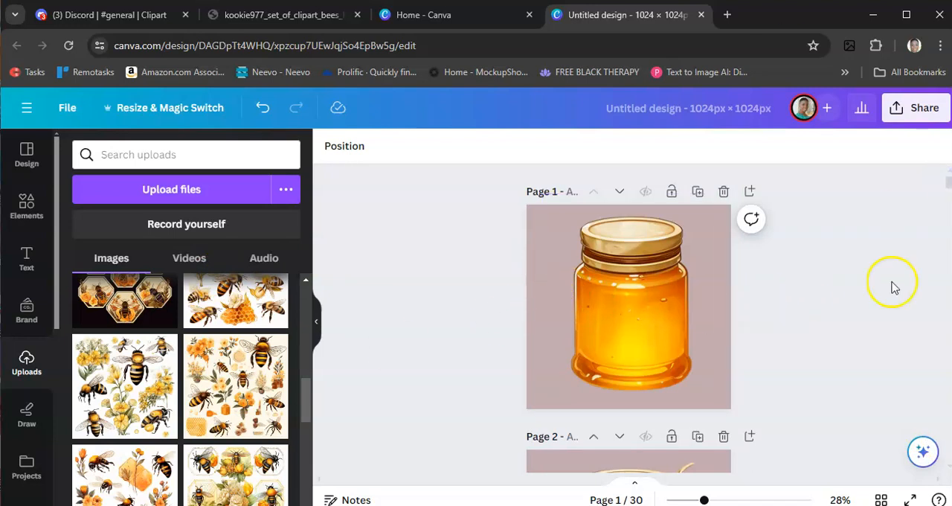
{"action": "scroll", "coordinate": [436, 340], "scroll_direction": "down", "scroll_amount": 3}
{"action": "scroll", "coordinate": [438, 343], "scroll_direction": "down", "scroll_amount": 4}
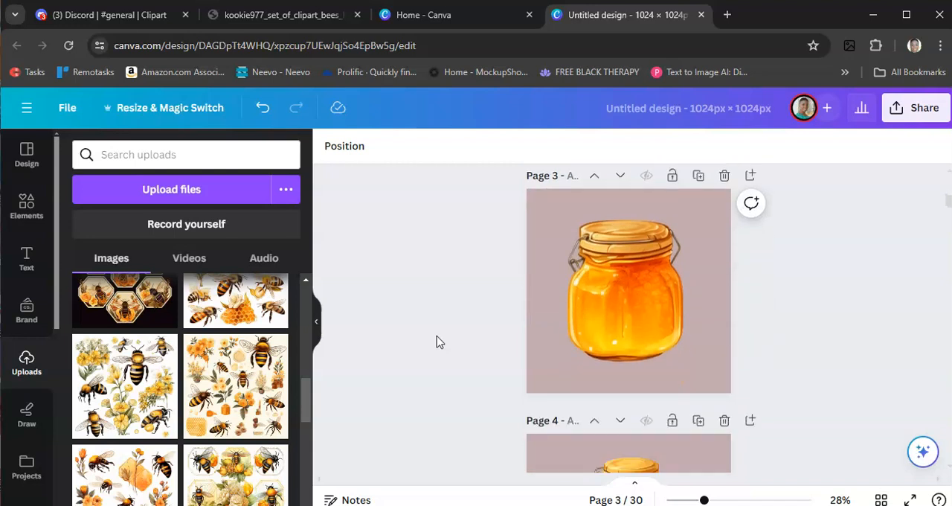
{"action": "scroll", "coordinate": [459, 300], "scroll_direction": "down", "scroll_amount": 2}
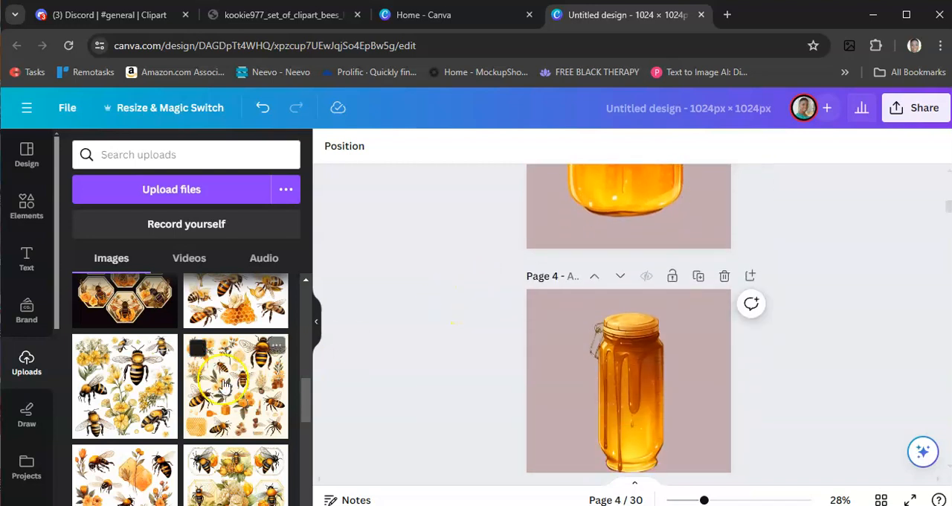
{"action": "scroll", "coordinate": [215, 383], "scroll_direction": "up", "scroll_amount": 10}
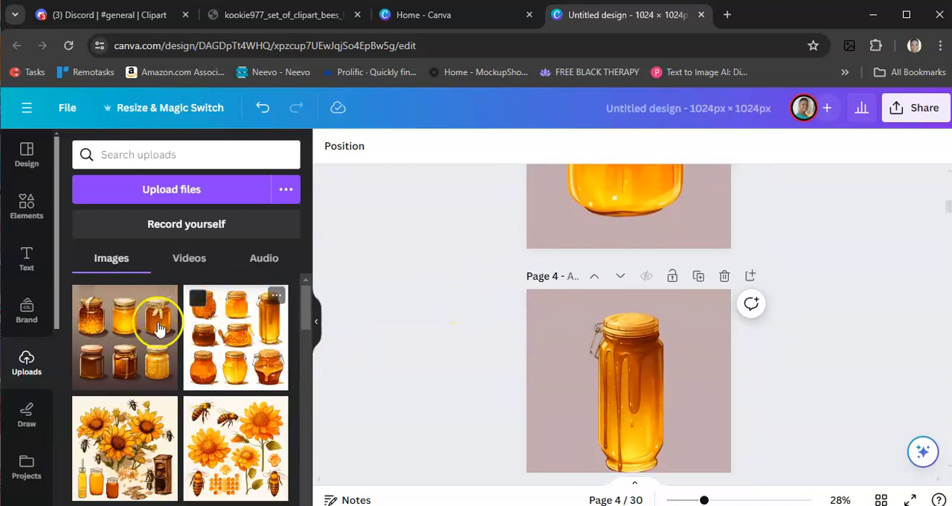
{"action": "scroll", "coordinate": [498, 370], "scroll_direction": "down", "scroll_amount": 4}
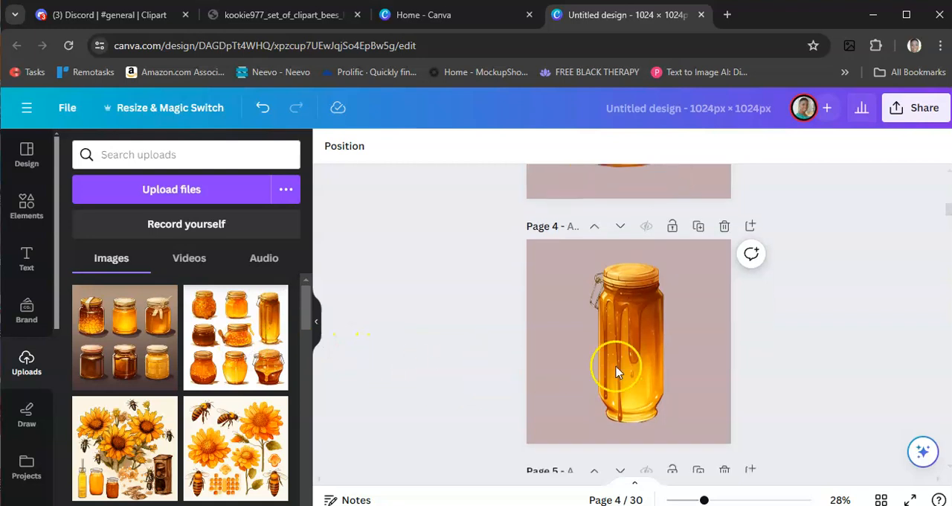
{"action": "scroll", "coordinate": [565, 350], "scroll_direction": "down", "scroll_amount": 6}
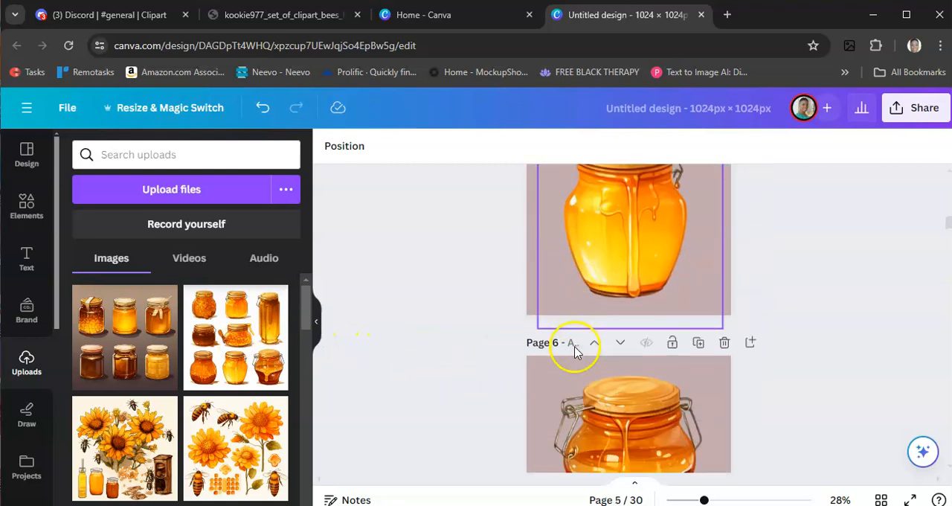
- Crop the empty area away from the page 9 image so its frame fits the small white flower
{"action": "scroll", "coordinate": [560, 353], "scroll_direction": "down", "scroll_amount": 2}
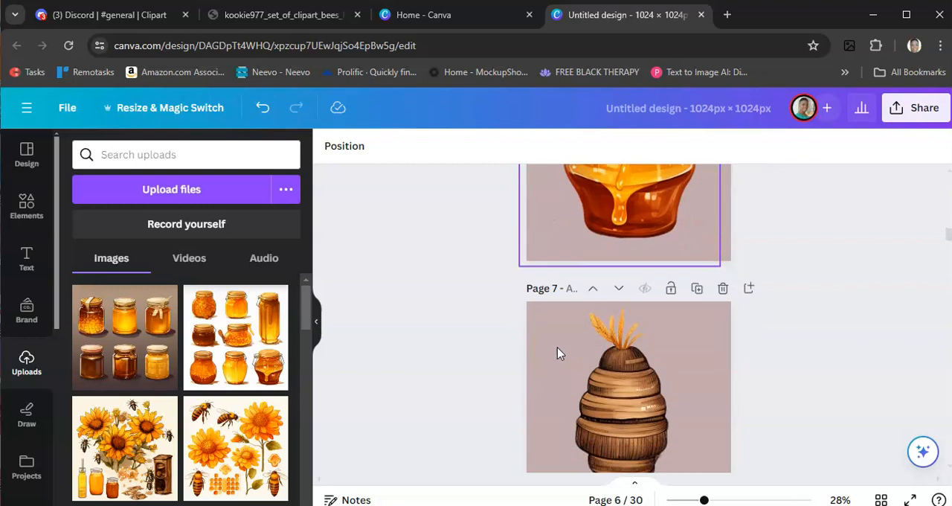
{"action": "scroll", "coordinate": [362, 341], "scroll_direction": "down", "scroll_amount": 7}
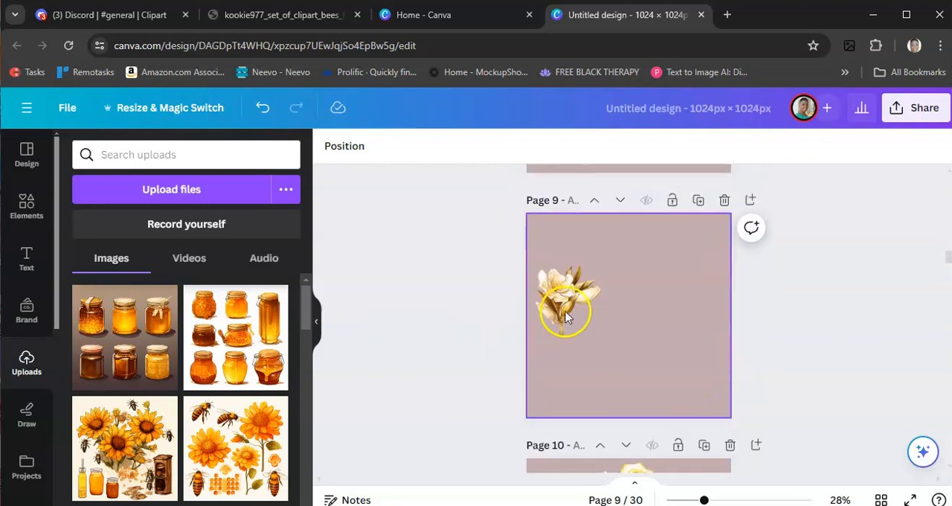
{"action": "left_click", "coordinate": [677, 312]}
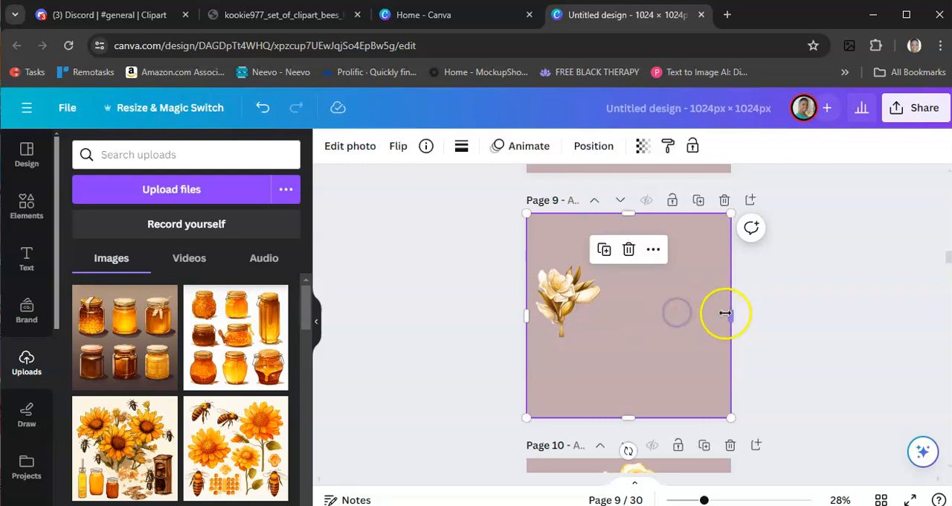
{"action": "left_click_drag", "start_coordinate": [711, 320], "coordinate": [603, 312]}
{"action": "left_click_drag", "start_coordinate": [565, 240], "coordinate": [566, 255]}
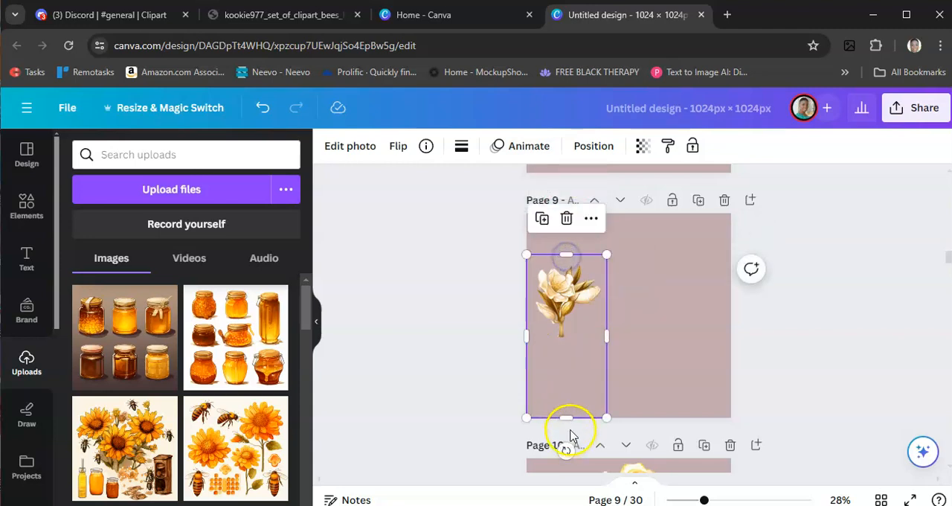
{"action": "left_click_drag", "start_coordinate": [568, 417], "coordinate": [570, 348]}
- Enlarge the cropped white flower to nearly the full height of page 9 and centre it on the page
{"action": "mouse_move", "coordinate": [608, 302]}
{"action": "left_mouse_down"}
{"action": "mouse_move", "coordinate": [606, 319]}
{"action": "mouse_move", "coordinate": [628, 311]}
{"action": "mouse_move", "coordinate": [616, 311]}
{"action": "left_mouse_up"}
{"action": "left_click_drag", "start_coordinate": [667, 269], "coordinate": [719, 222]}
{"action": "left_click", "coordinate": [593, 364]}
{"action": "left_click_drag", "start_coordinate": [593, 364], "coordinate": [542, 419]}
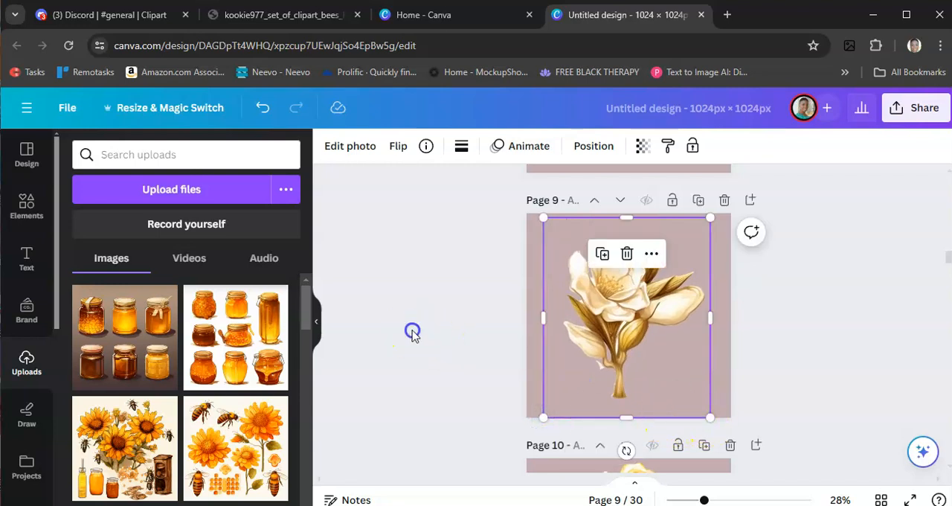
{"action": "left_click", "coordinate": [435, 333]}
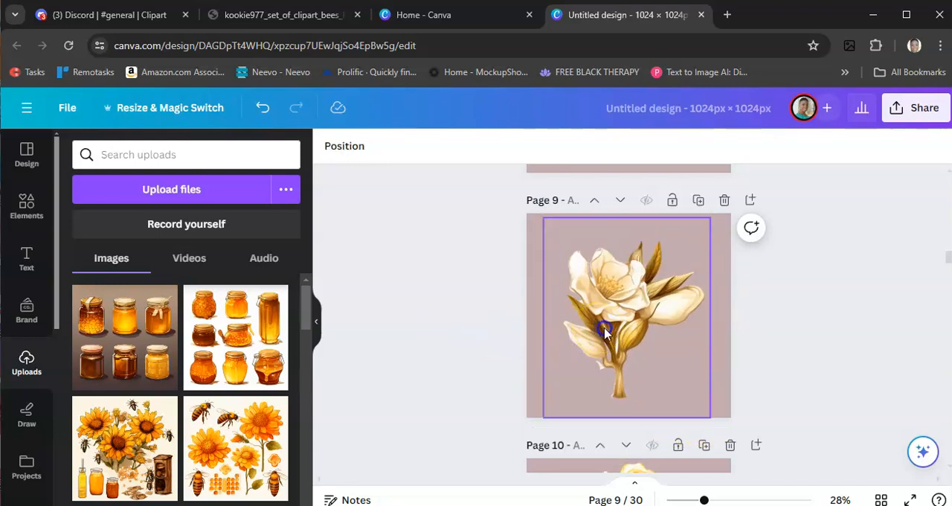
{"action": "left_click_drag", "start_coordinate": [609, 327], "coordinate": [606, 326]}
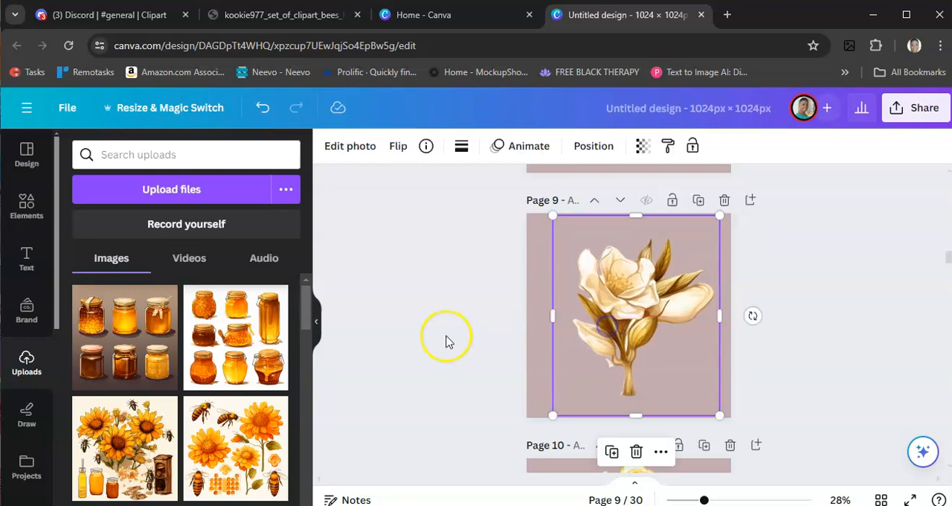
{"action": "left_click", "coordinate": [445, 336]}
- Download only the current page, page 9, as a 1,024 × 1,024 px PNG with a transparent background
{"action": "left_click", "coordinate": [909, 117]}
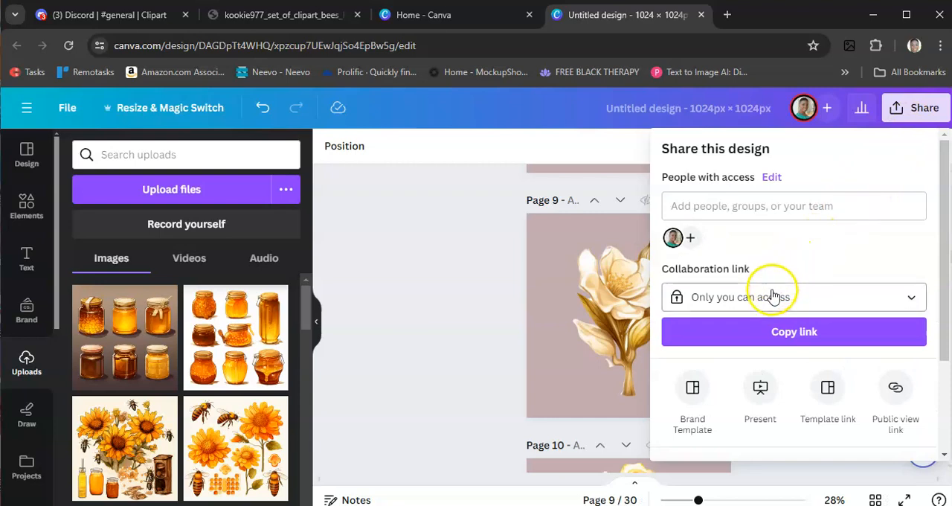
{"action": "scroll", "coordinate": [768, 309], "scroll_direction": "down", "scroll_amount": 2}
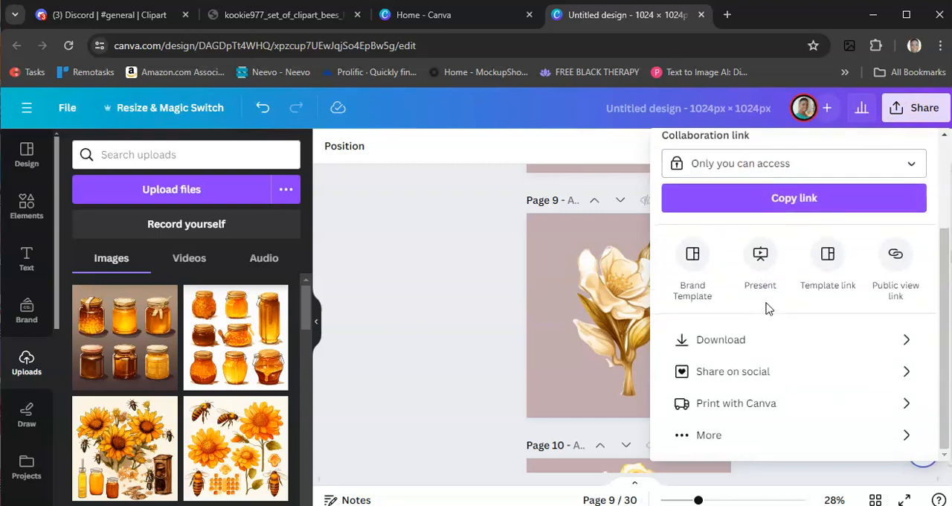
{"action": "left_click", "coordinate": [733, 343]}
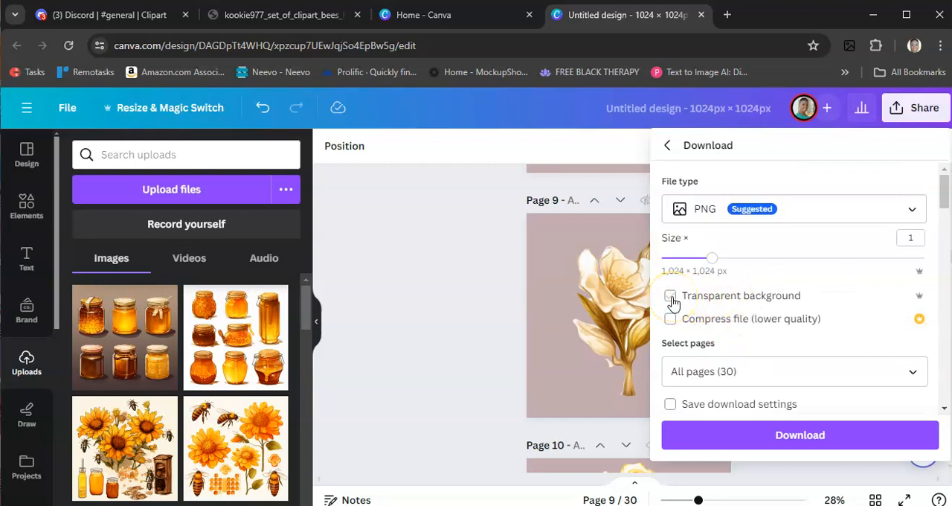
{"action": "left_click", "coordinate": [699, 369]}
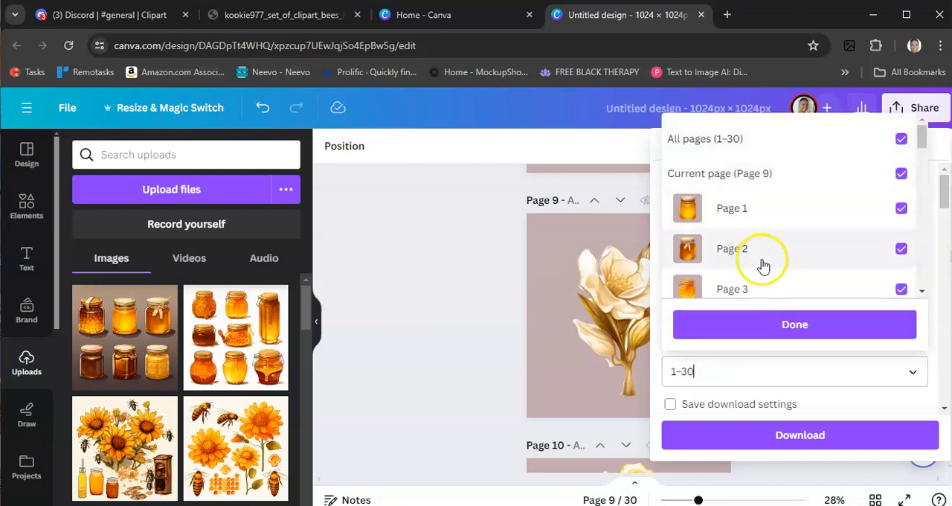
{"action": "left_click", "coordinate": [903, 141]}
{"action": "left_click", "coordinate": [902, 140]}
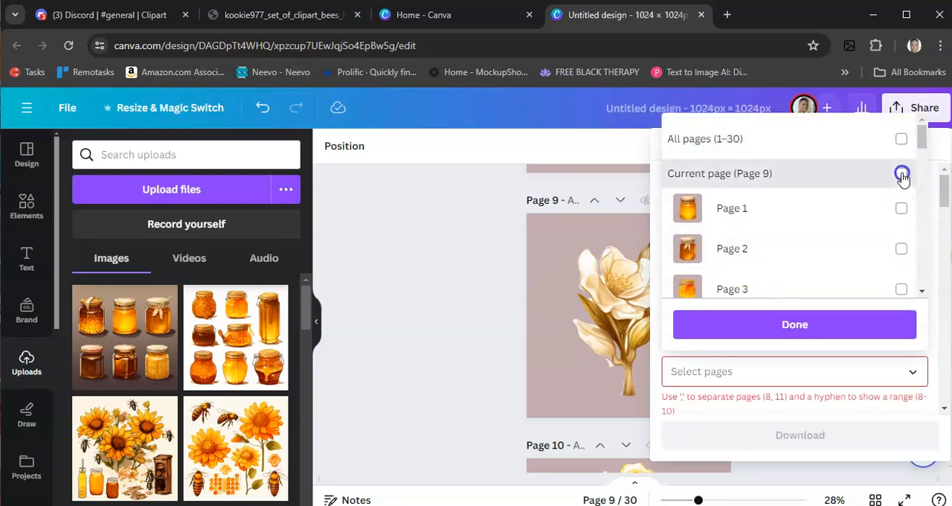
{"action": "left_click", "coordinate": [901, 174]}
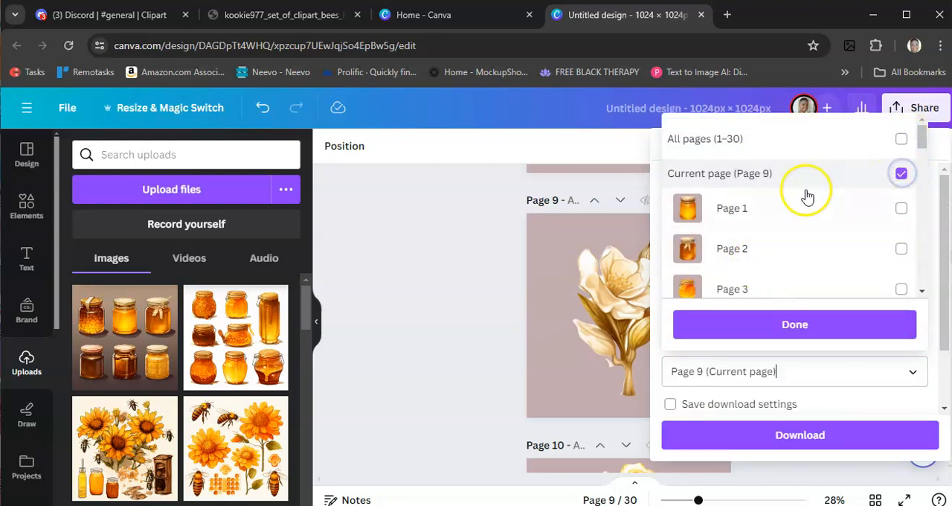
{"action": "left_click", "coordinate": [774, 325]}
{"action": "left_click", "coordinate": [762, 436]}
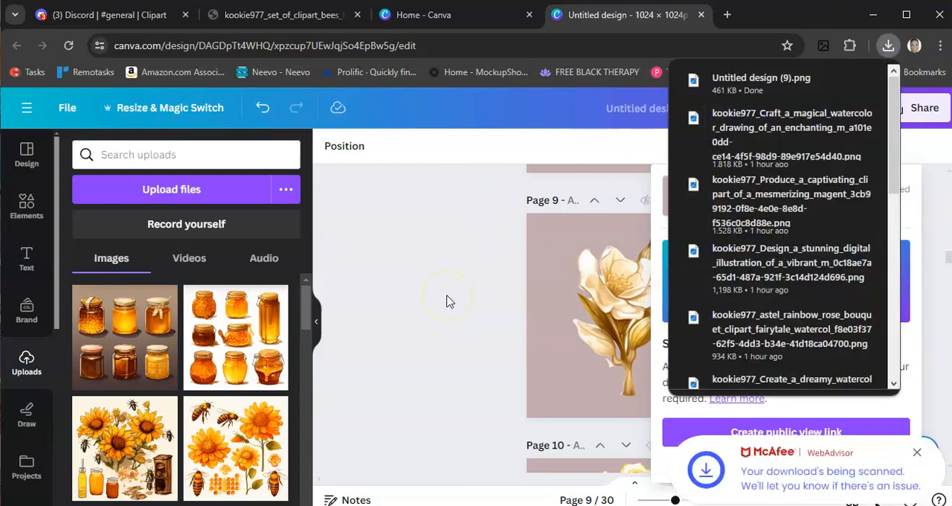
{"action": "left_click", "coordinate": [455, 286]}
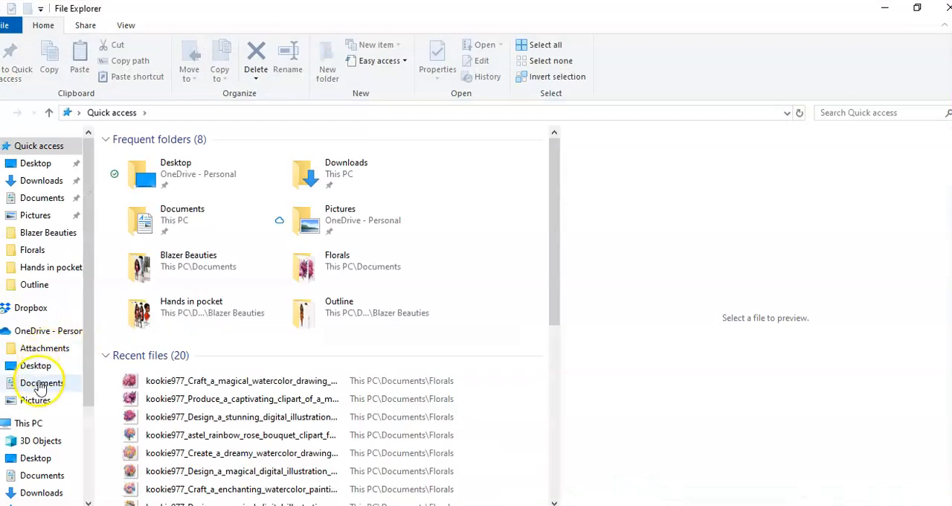
- Open Untitled design (9).png from the Downloads folder in File Explorer to check the flower's edges and transparent background
{"action": "scroll", "coordinate": [33, 386], "scroll_direction": "down", "scroll_amount": 3}
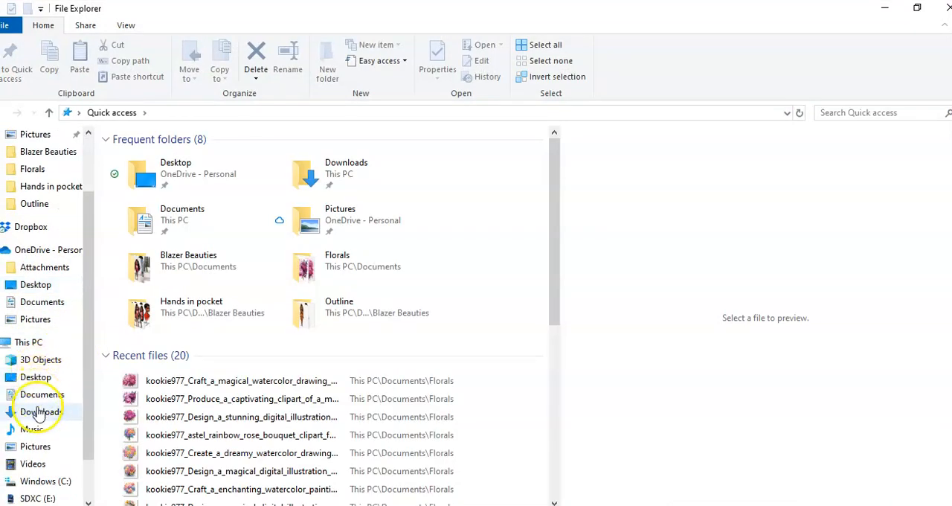
{"action": "left_click", "coordinate": [42, 412]}
{"action": "left_click", "coordinate": [151, 186]}
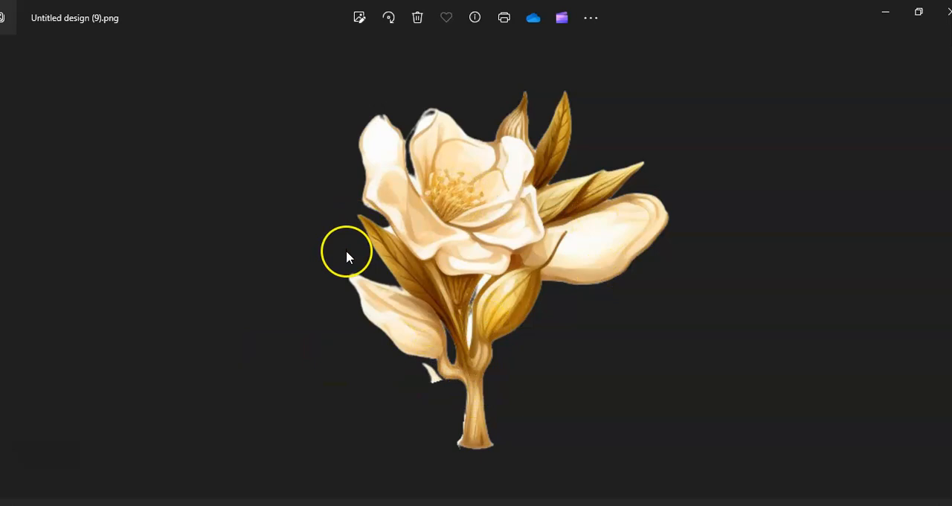
{"action": "left_click", "coordinate": [942, 13]}
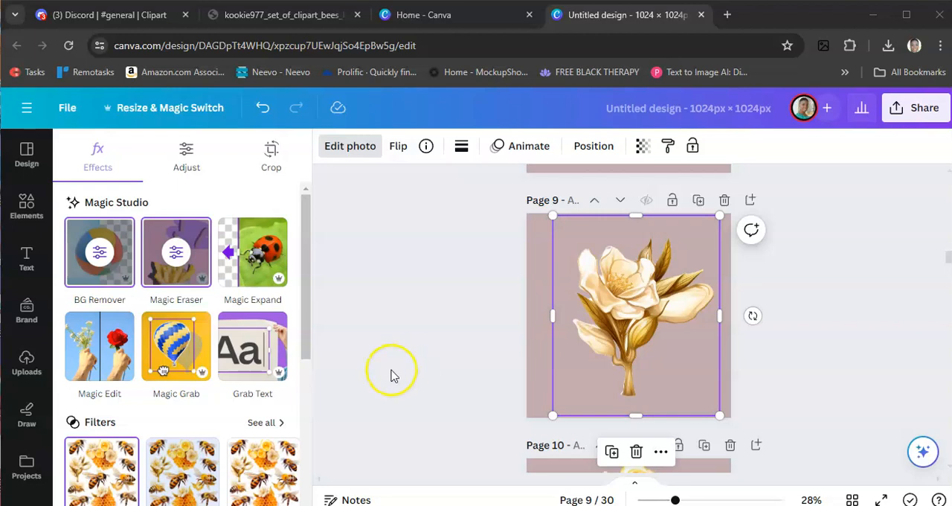
- Crop the empty area away from the page 10 image so its frame fits the honeycomb with the cream flowers
{"action": "scroll", "coordinate": [387, 366], "scroll_direction": "down", "scroll_amount": 3}
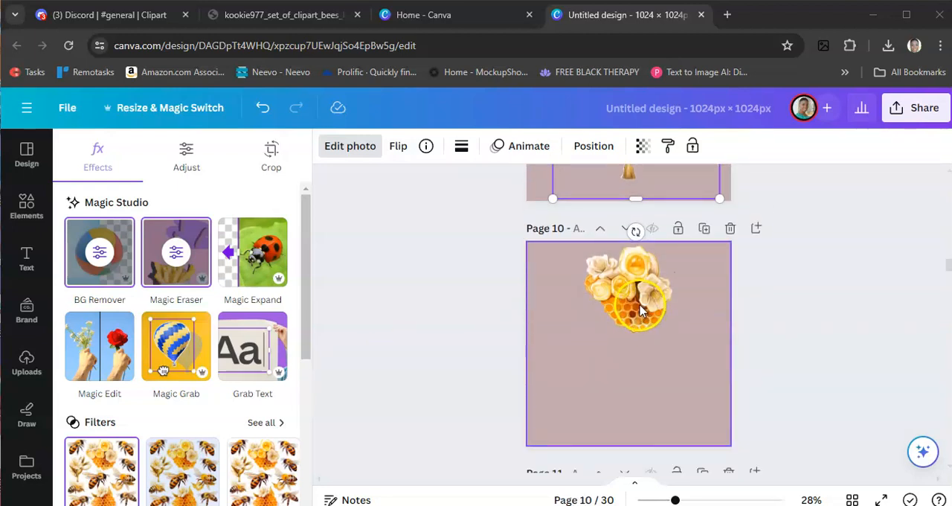
{"action": "left_click", "coordinate": [631, 340]}
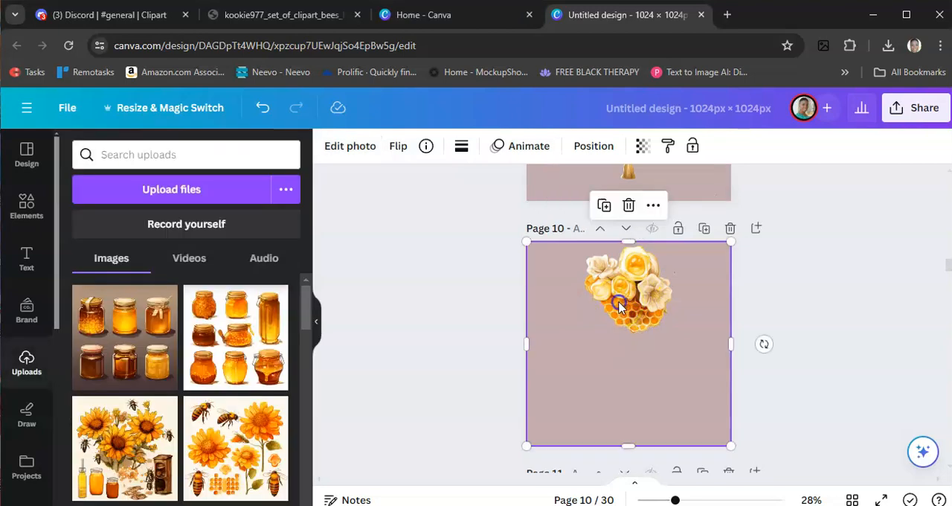
{"action": "left_click_drag", "start_coordinate": [623, 445], "coordinate": [623, 344]}
{"action": "left_click_drag", "start_coordinate": [730, 292], "coordinate": [680, 302]}
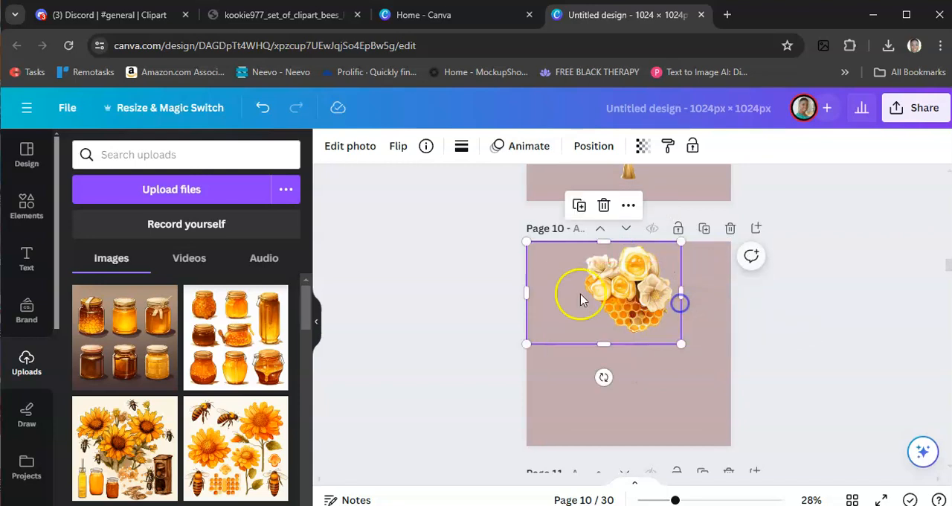
{"action": "left_click_drag", "start_coordinate": [528, 291], "coordinate": [624, 340]}
- Enlarge the cropped honeycomb and flower cluster to nearly fill page 10
{"action": "left_click_drag", "start_coordinate": [681, 292], "coordinate": [714, 235]}
{"action": "left_click_drag", "start_coordinate": [581, 392], "coordinate": [536, 452]}
{"action": "left_click", "coordinate": [425, 377]}
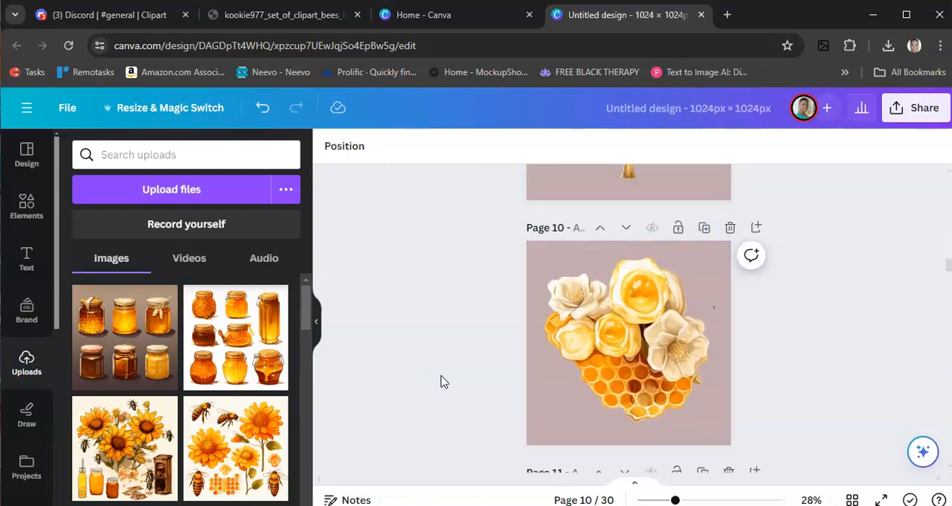
- Crop the page 11 image around the honeycomb with the single white flower and move it to the page centre
{"action": "scroll", "coordinate": [442, 381], "scroll_direction": "down", "scroll_amount": 2}
{"action": "scroll", "coordinate": [674, 408], "scroll_direction": "down", "scroll_amount": 2}
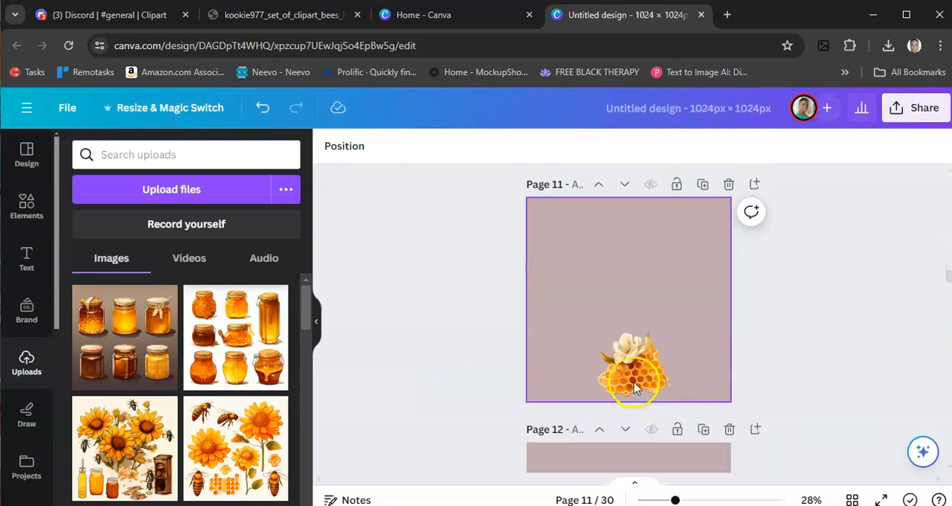
{"action": "left_click", "coordinate": [627, 370]}
{"action": "left_click_drag", "start_coordinate": [632, 199], "coordinate": [630, 321]}
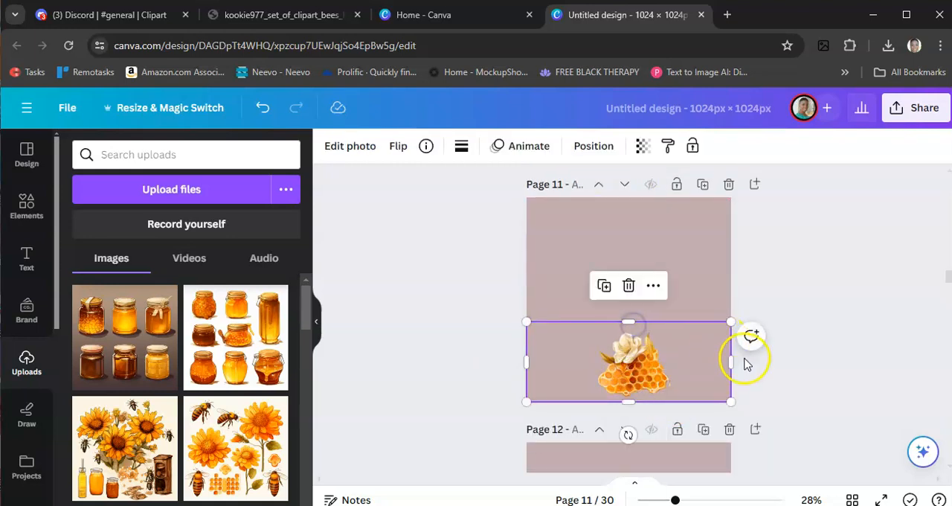
{"action": "left_click_drag", "start_coordinate": [733, 362], "coordinate": [681, 365]}
{"action": "left_click_drag", "start_coordinate": [527, 362], "coordinate": [632, 310]}
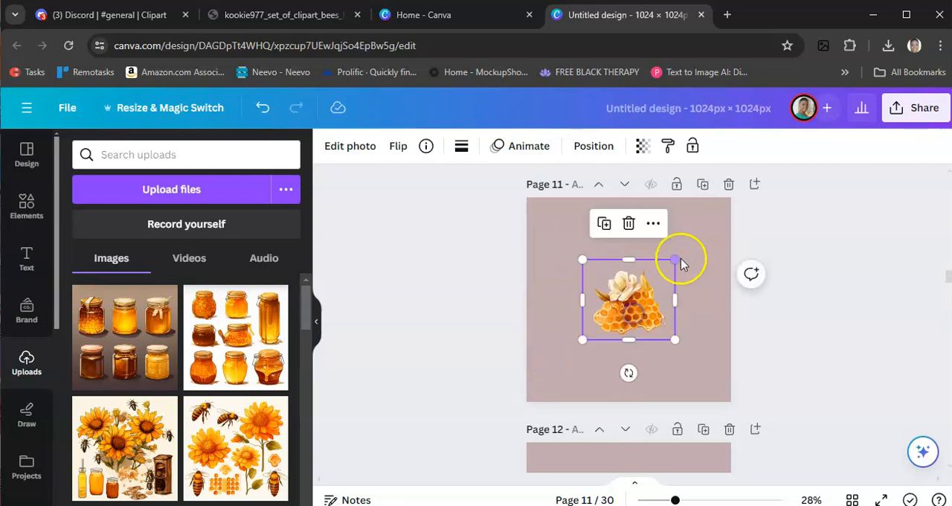
- Enlarge the cropped honeycomb with the white flower to nearly the full width of page 11
{"action": "left_click_drag", "start_coordinate": [676, 260], "coordinate": [693, 229]}
{"action": "left_click_drag", "start_coordinate": [705, 210], "coordinate": [709, 198]}
{"action": "left_click_drag", "start_coordinate": [591, 338], "coordinate": [540, 395]}
{"action": "left_click", "coordinate": [436, 353]}
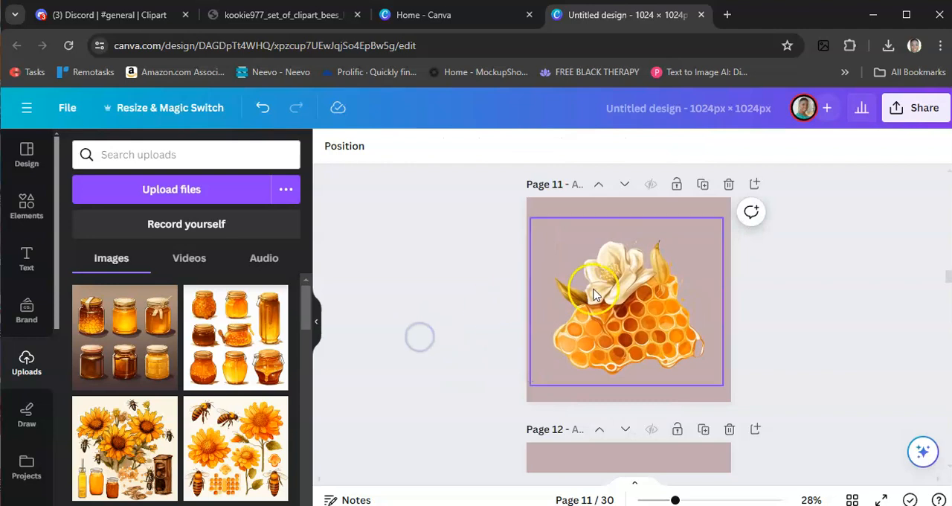
- Crop the empty area away from the page 12 image so its frame fits the bee above the flowered honeycomb
{"action": "scroll", "coordinate": [455, 324], "scroll_direction": "down", "scroll_amount": 4}
{"action": "left_click", "coordinate": [627, 321]}
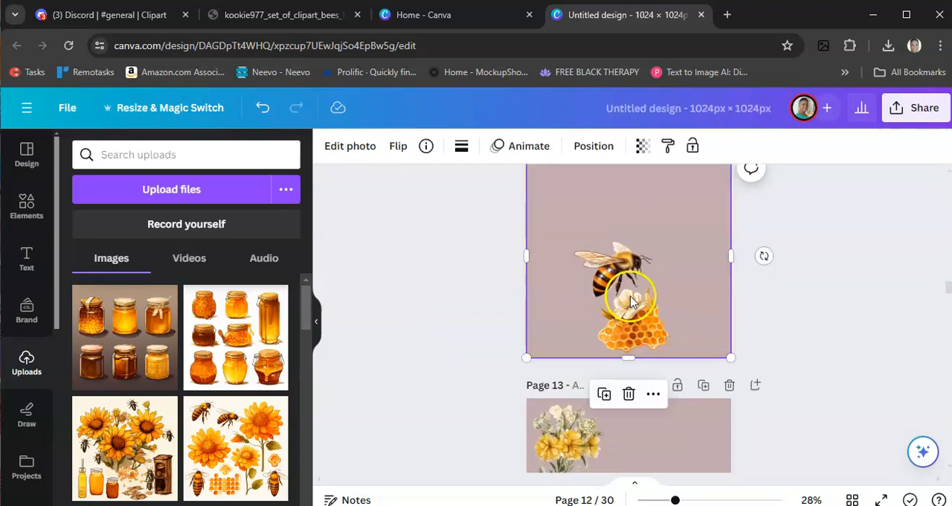
{"action": "scroll", "coordinate": [632, 283], "scroll_direction": "up", "scroll_amount": 1}
{"action": "left_click_drag", "start_coordinate": [631, 229], "coordinate": [627, 308]}
{"action": "left_click_drag", "start_coordinate": [730, 366], "coordinate": [682, 374]}
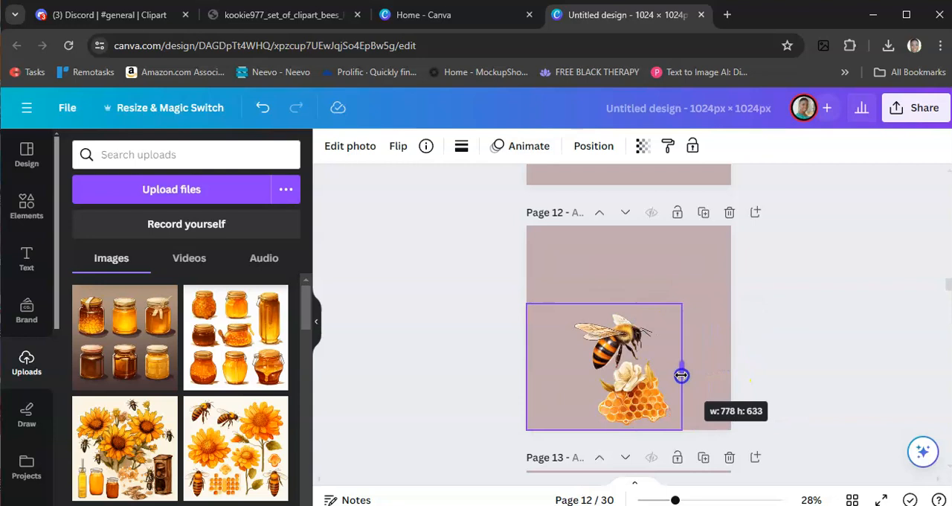
{"action": "left_click_drag", "start_coordinate": [528, 365], "coordinate": [565, 365]}
- Centre the cropped bee and honeycomb on page 12 and enlarge it to nearly fill the page
{"action": "left_click_drag", "start_coordinate": [622, 364], "coordinate": [624, 324]}
{"action": "left_click_drag", "start_coordinate": [686, 265], "coordinate": [712, 229]}
{"action": "left_click_drag", "start_coordinate": [572, 393], "coordinate": [543, 433]}
{"action": "left_click", "coordinate": [454, 389]}
- Crop the empty area away from the page 13 image so its frame fits the yellow and white flower bouquet
{"action": "scroll", "coordinate": [437, 373], "scroll_direction": "down", "scroll_amount": 3}
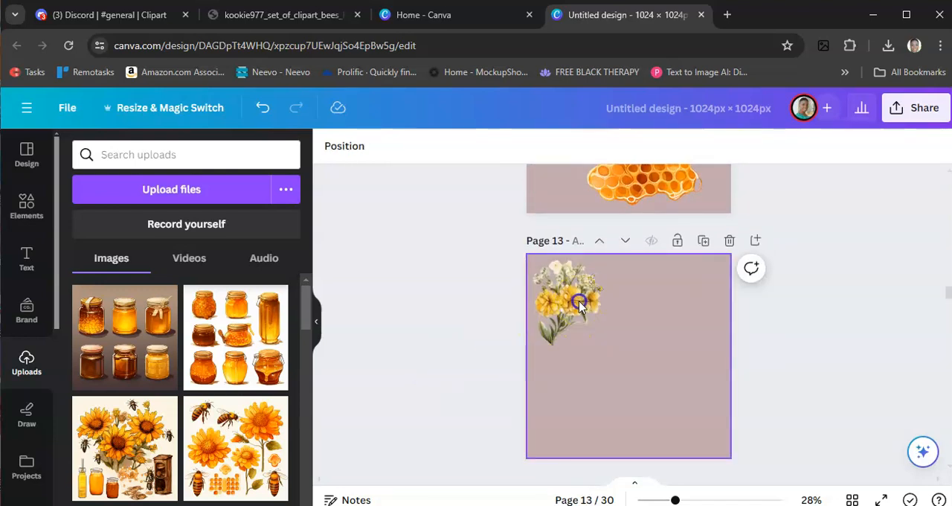
{"action": "left_click", "coordinate": [629, 336]}
{"action": "left_click_drag", "start_coordinate": [732, 356], "coordinate": [614, 360]}
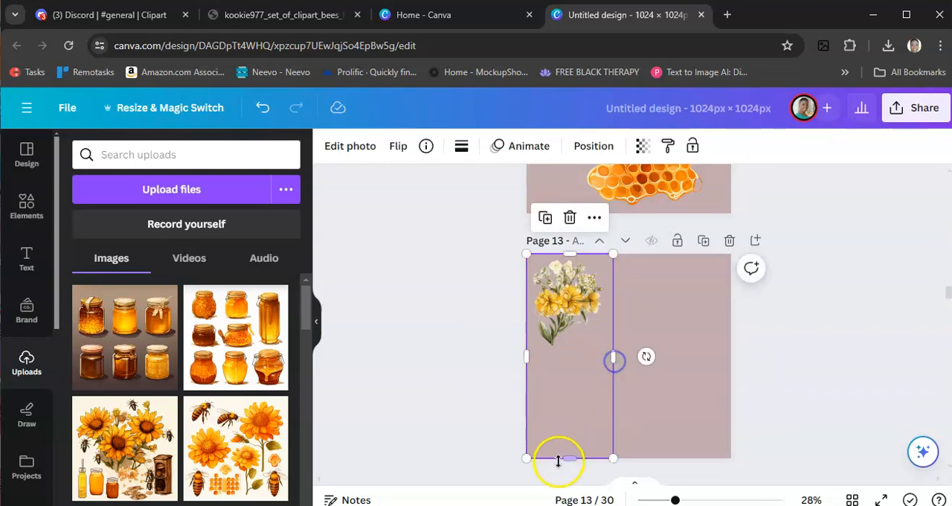
{"action": "left_click_drag", "start_coordinate": [562, 456], "coordinate": [560, 356]}
- Centre the cropped flower bouquet on page 13 and enlarge it to nearly the full page height
{"action": "left_click_drag", "start_coordinate": [553, 307], "coordinate": [612, 357]}
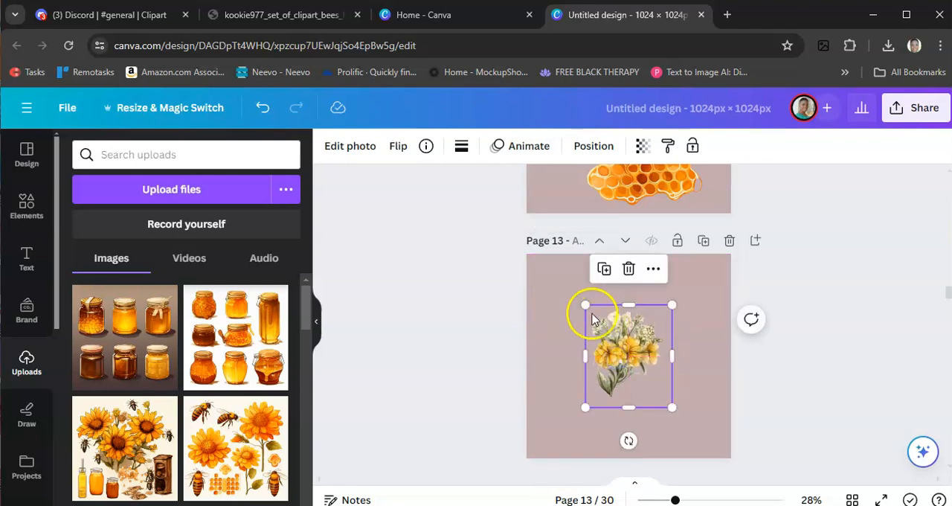
{"action": "left_click_drag", "start_coordinate": [585, 307], "coordinate": [551, 262]}
{"action": "left_click_drag", "start_coordinate": [671, 406], "coordinate": [714, 451]}
{"action": "left_click", "coordinate": [471, 365]}
- Crop the empty area away from the page 14 image so its frame fits the tall yellow flower stem
{"action": "scroll", "coordinate": [467, 374], "scroll_direction": "down", "scroll_amount": 2}
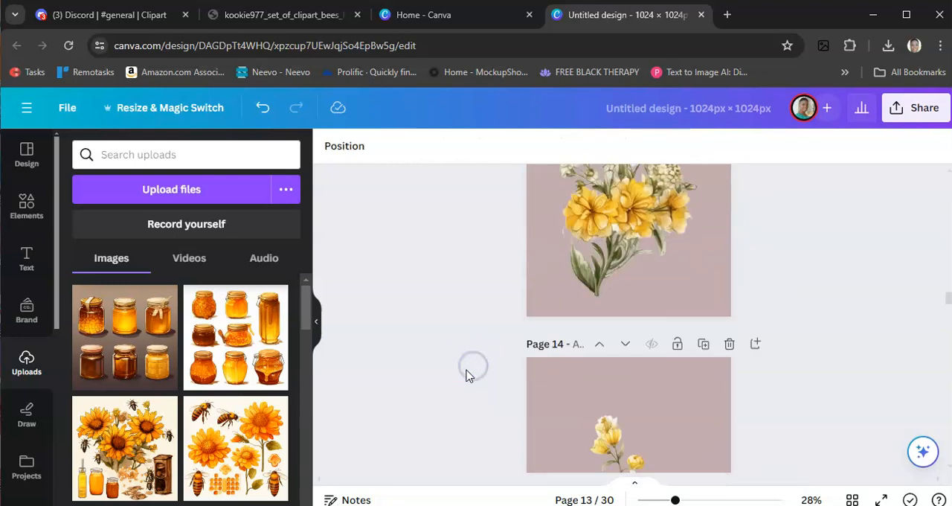
{"action": "scroll", "coordinate": [469, 375], "scroll_direction": "down", "scroll_amount": 2}
{"action": "left_click", "coordinate": [641, 350]}
{"action": "left_click_drag", "start_coordinate": [625, 211], "coordinate": [627, 260]}
{"action": "left_click_drag", "start_coordinate": [737, 343], "coordinate": [666, 349]}
{"action": "left_click_drag", "start_coordinate": [526, 335], "coordinate": [570, 330]}
- Enlarge the cropped yellow flower stem to the full height of page 14 and centre it on the page
{"action": "left_click_drag", "start_coordinate": [569, 261], "coordinate": [540, 204]}
{"action": "left_click_drag", "start_coordinate": [615, 343], "coordinate": [642, 340]}
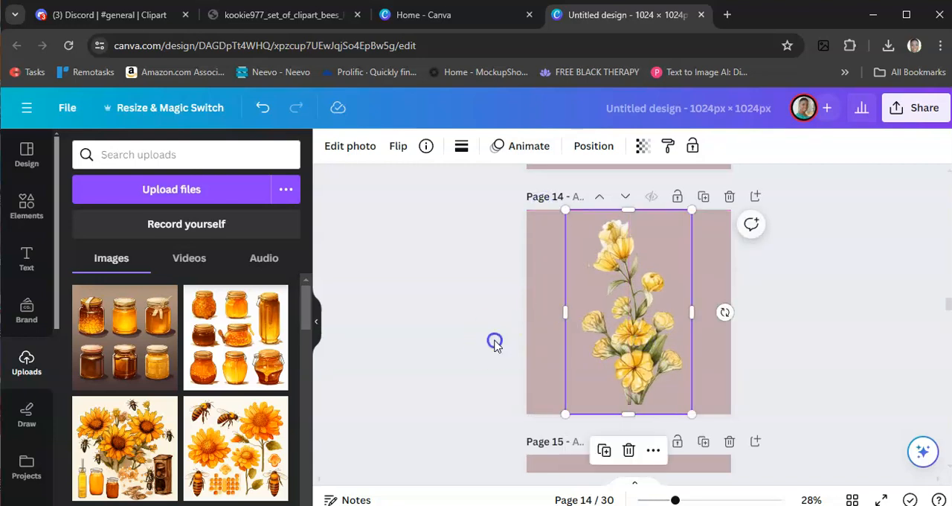
{"action": "left_click", "coordinate": [477, 355]}
- Crop the empty area away from the page 15 image so its frame fits the bee
{"action": "scroll", "coordinate": [479, 350], "scroll_direction": "down", "scroll_amount": 2}
{"action": "scroll", "coordinate": [554, 364], "scroll_direction": "down", "scroll_amount": 2}
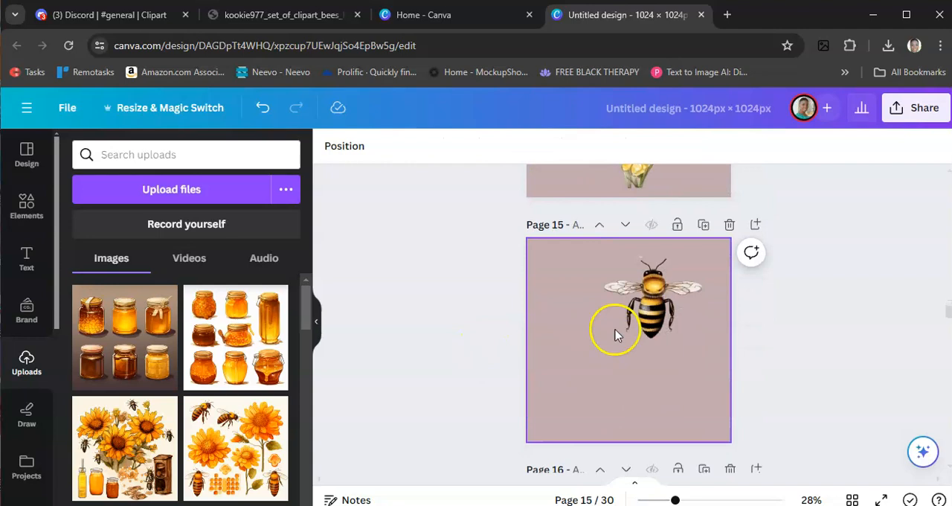
{"action": "left_click", "coordinate": [617, 325]}
{"action": "left_click_drag", "start_coordinate": [625, 437], "coordinate": [621, 340]}
{"action": "left_click_drag", "start_coordinate": [737, 297], "coordinate": [714, 306]}
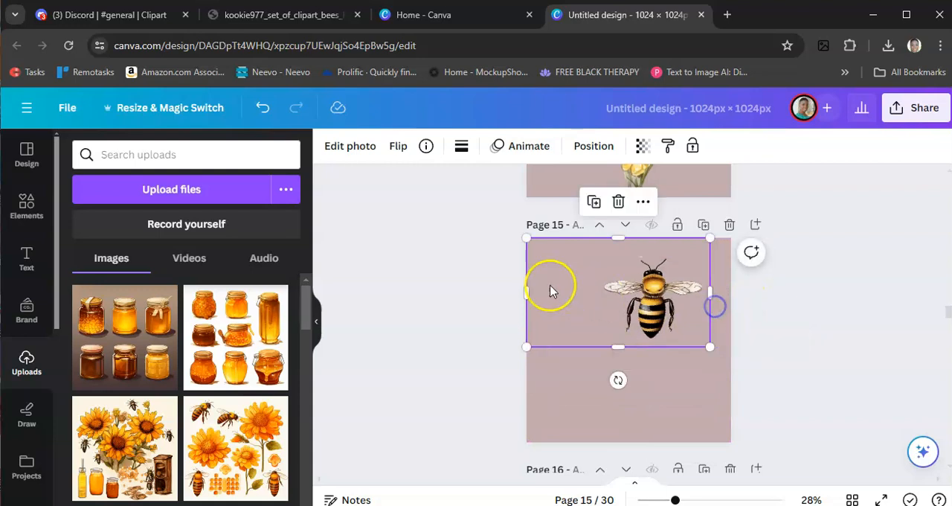
{"action": "left_click_drag", "start_coordinate": [530, 291], "coordinate": [592, 291]}
- Reposition the cropped bee on page 15 and enlarge it to nearly the full page size
{"action": "left_click_drag", "start_coordinate": [662, 306], "coordinate": [639, 353]}
{"action": "left_click_drag", "start_coordinate": [566, 291], "coordinate": [542, 241]}
{"action": "left_click_drag", "start_coordinate": [689, 392], "coordinate": [733, 439]}
{"action": "left_click", "coordinate": [481, 388]}
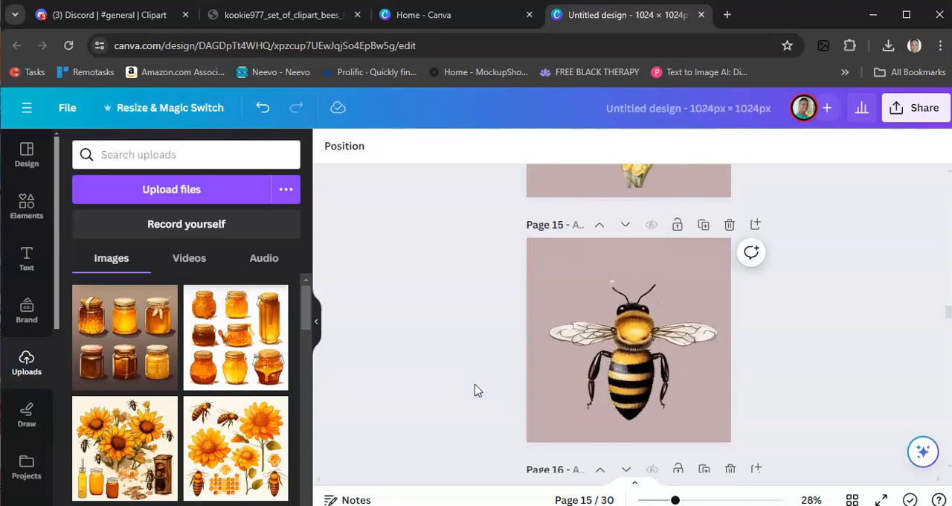
- Apply the Outline shadow effect to the flower-covered honeycomb image on page 10
{"action": "scroll", "coordinate": [478, 391], "scroll_direction": "up", "scroll_amount": 7}
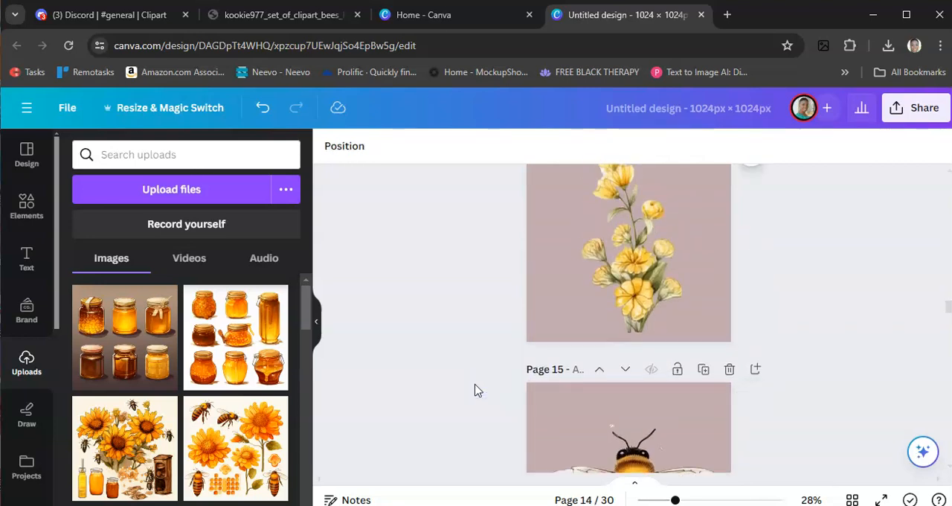
{"action": "scroll", "coordinate": [478, 391], "scroll_direction": "up", "scroll_amount": 6}
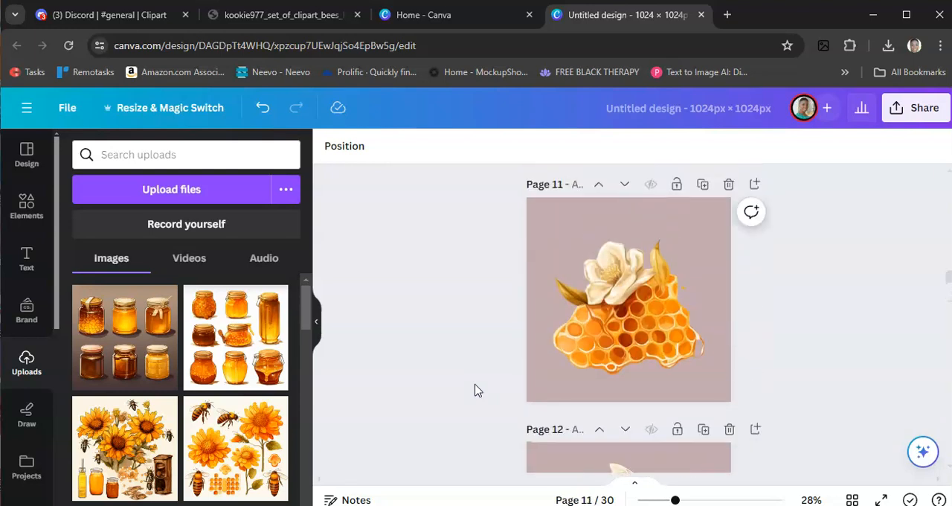
{"action": "scroll", "coordinate": [603, 365], "scroll_direction": "up", "scroll_amount": 3}
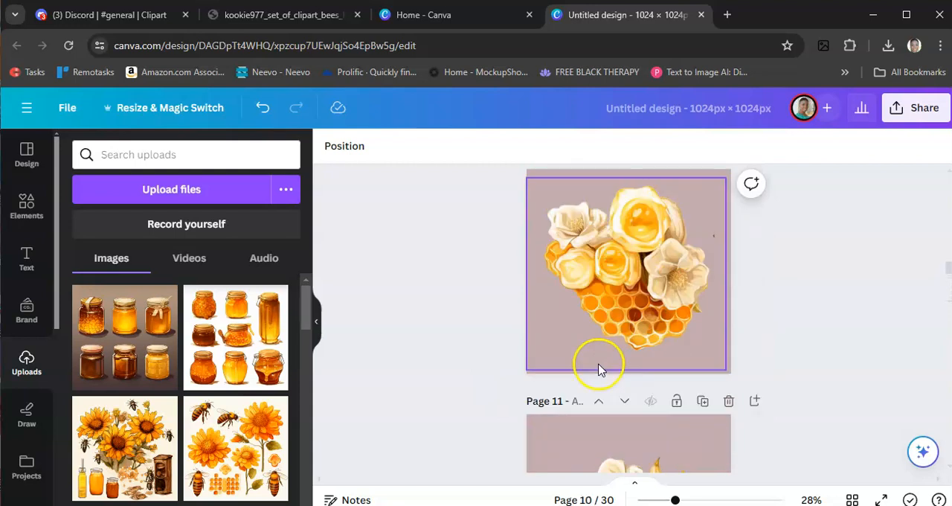
{"action": "left_click", "coordinate": [624, 286]}
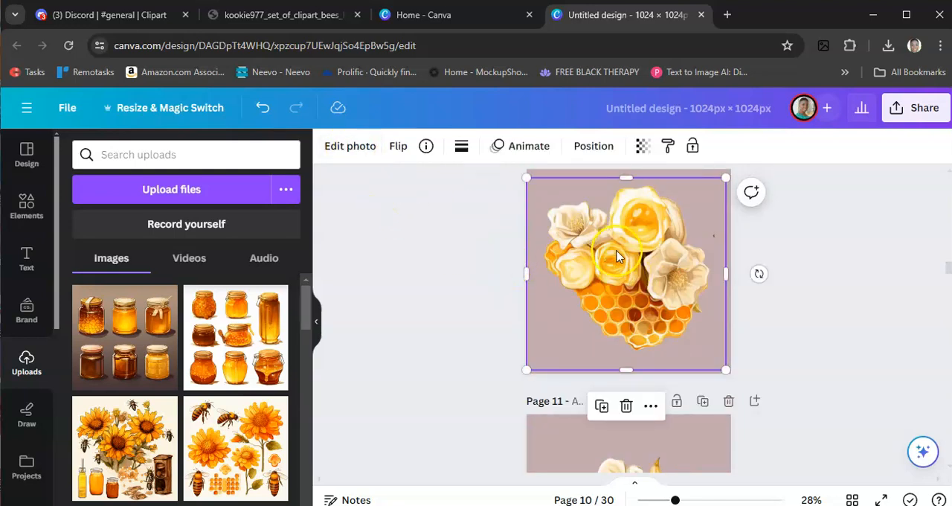
{"action": "left_click", "coordinate": [356, 148]}
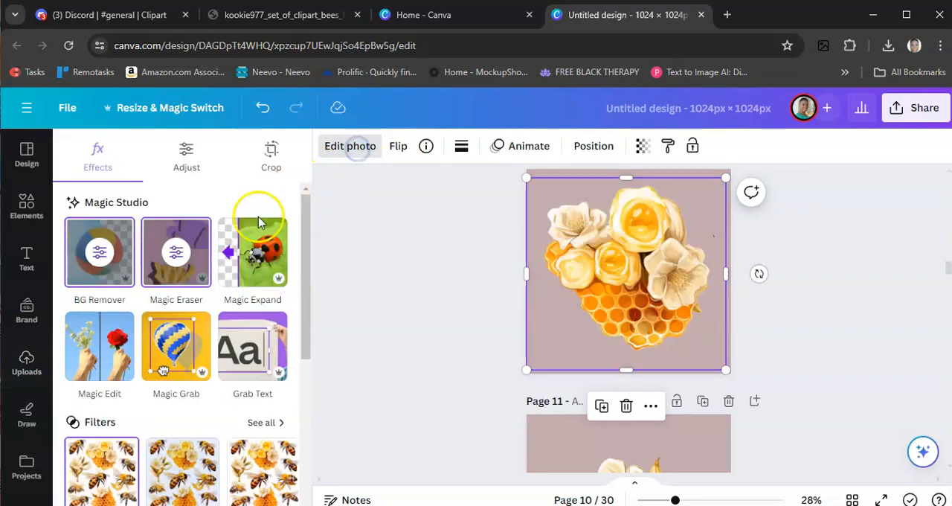
{"action": "scroll", "coordinate": [136, 313], "scroll_direction": "down", "scroll_amount": 5}
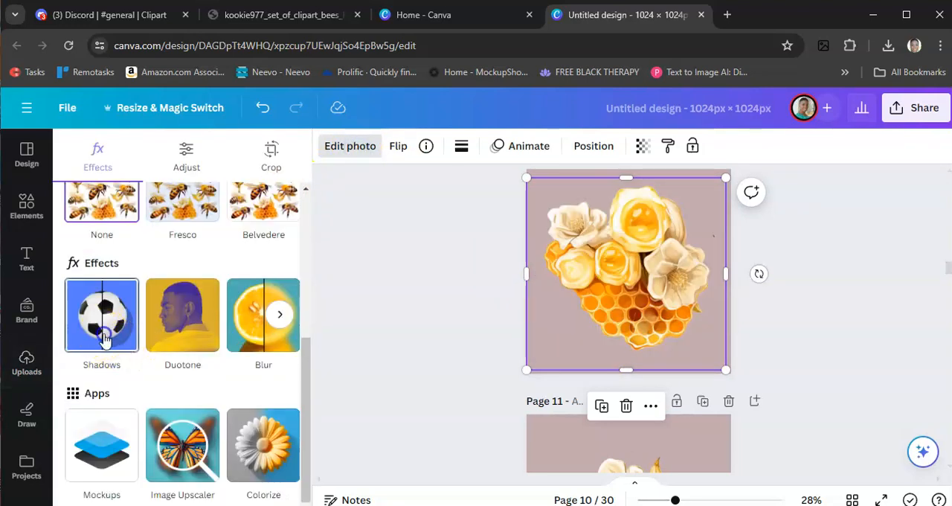
{"action": "left_click", "coordinate": [105, 338]}
{"action": "left_click", "coordinate": [276, 324]}
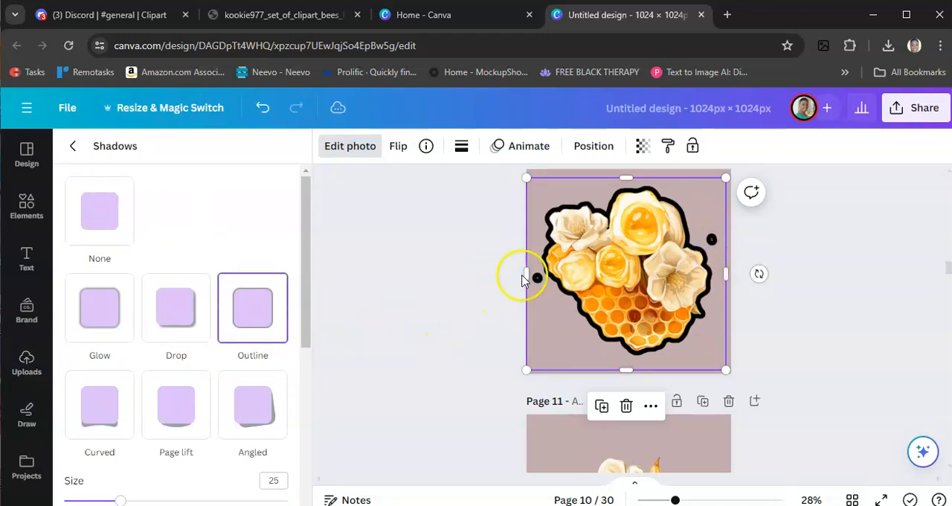
{"action": "key", "text": "ctrl+z"}
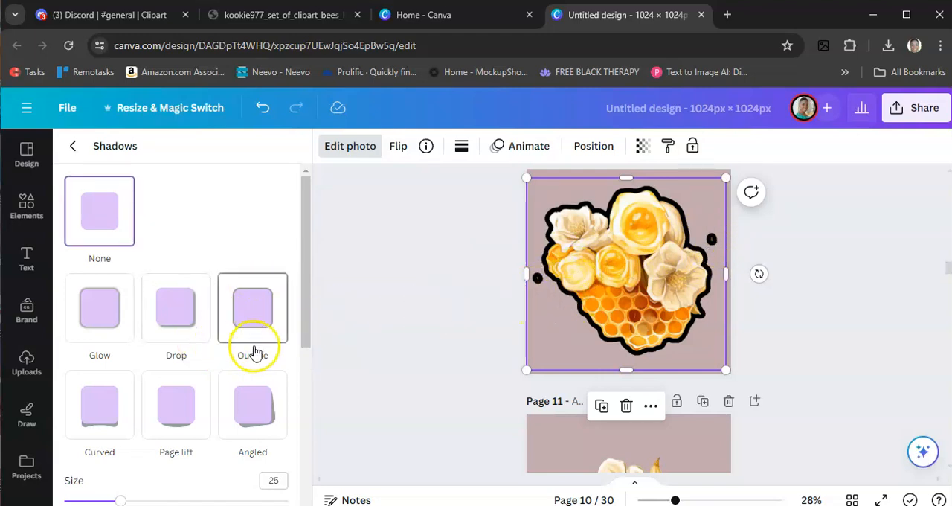
- Set the colour of the honeycomb's outline on page 10 to white, #FFFFFF
{"action": "scroll", "coordinate": [255, 350], "scroll_direction": "down", "scroll_amount": 5}
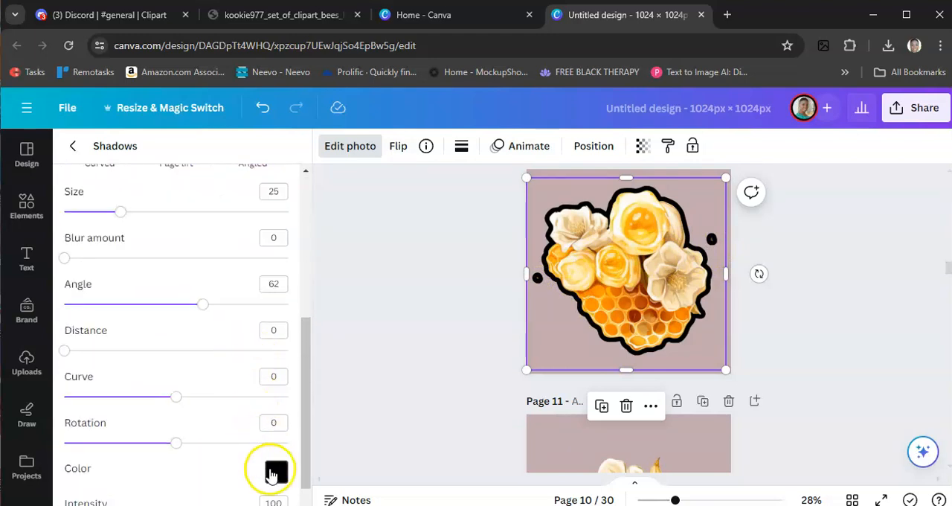
{"action": "scroll", "coordinate": [270, 468], "scroll_direction": "down", "scroll_amount": 1}
{"action": "left_click", "coordinate": [275, 444]}
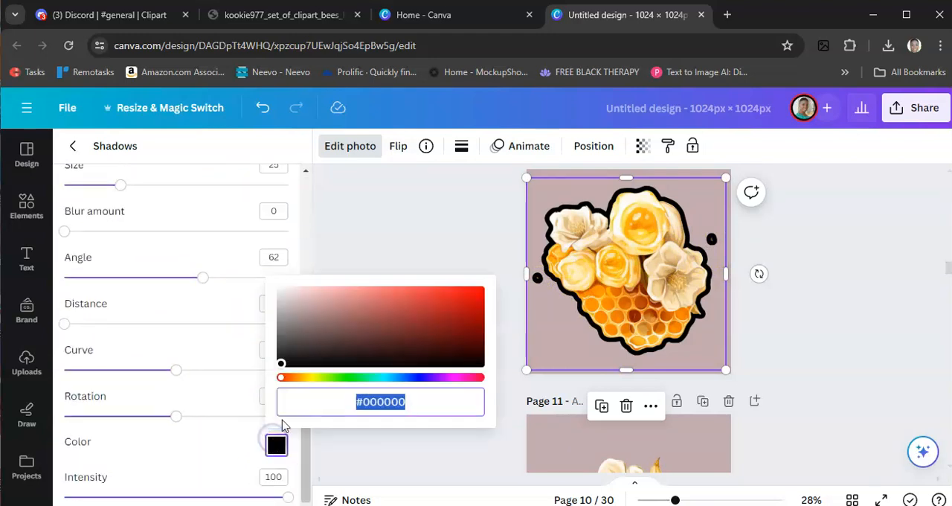
{"action": "left_click_drag", "start_coordinate": [279, 364], "coordinate": [263, 291]}
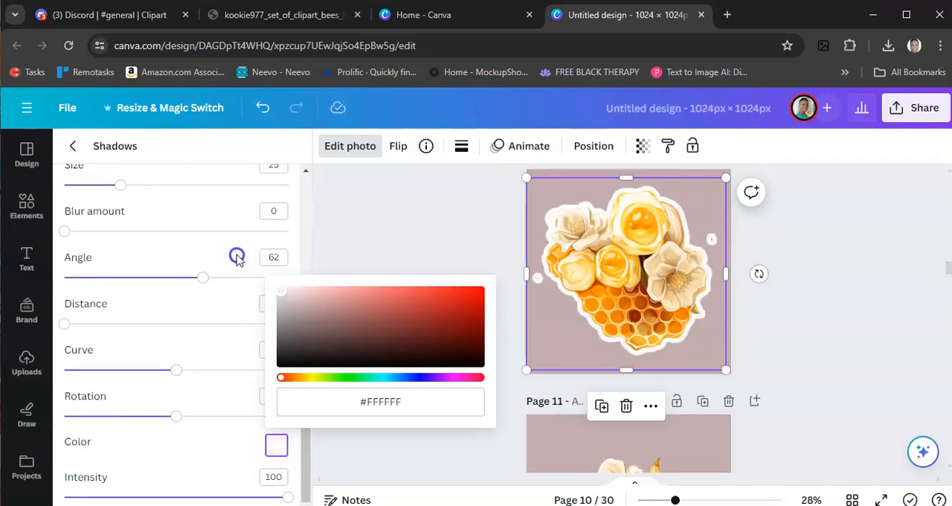
{"action": "left_click", "coordinate": [389, 226]}
{"action": "left_click", "coordinate": [389, 224]}
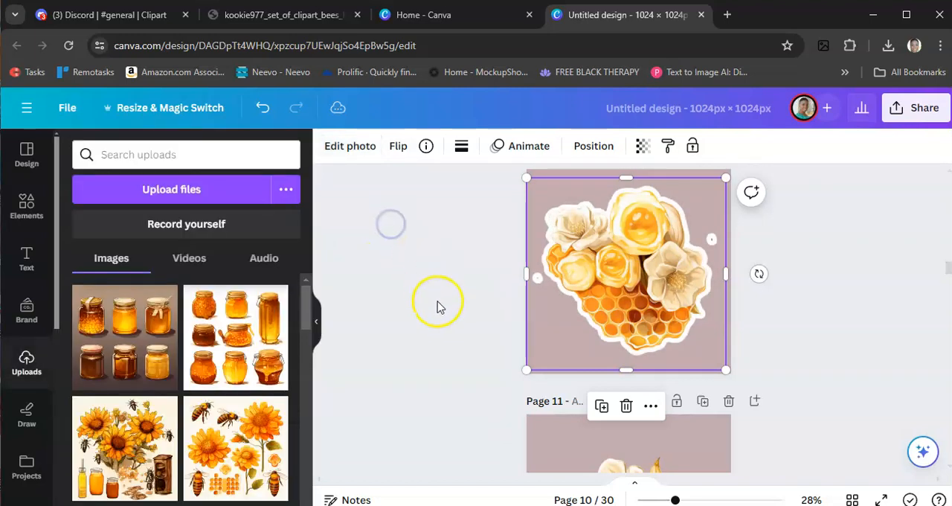
{"action": "left_click", "coordinate": [461, 347]}
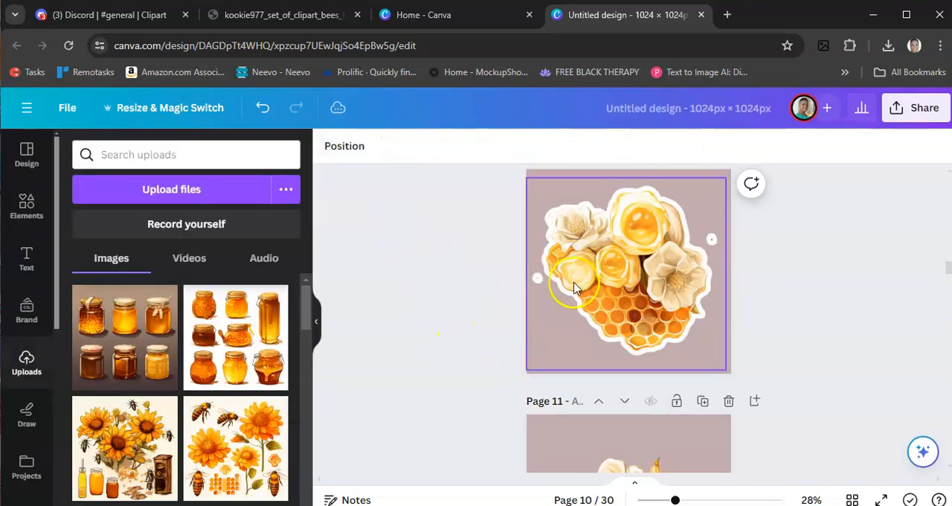
- Erase the stray specks on both sides of the page 10 honeycomb with Magic Eraser at brush size 20
{"action": "left_click", "coordinate": [569, 340]}
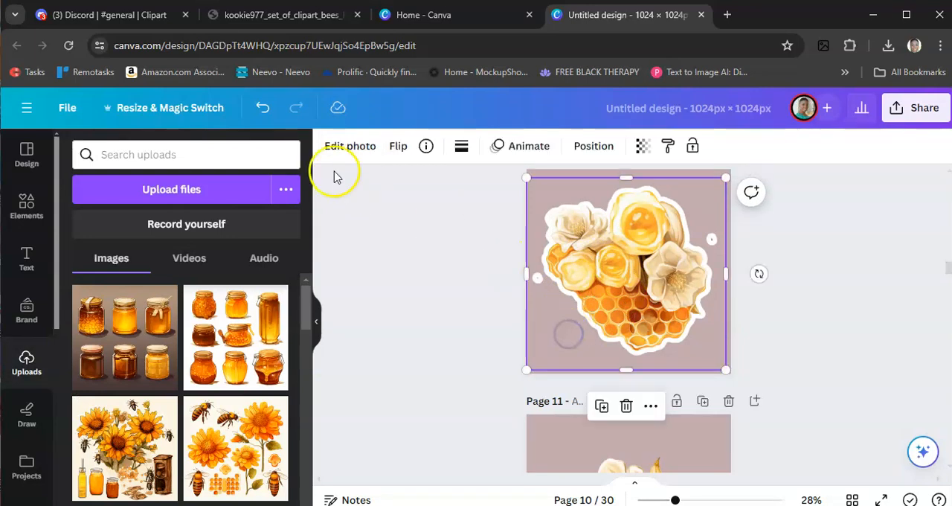
{"action": "left_click", "coordinate": [350, 151]}
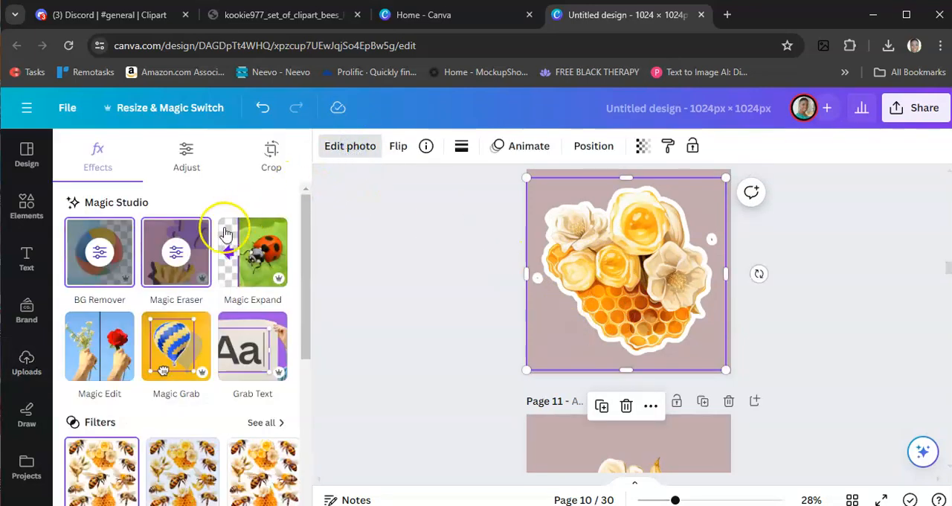
{"action": "left_click", "coordinate": [184, 261]}
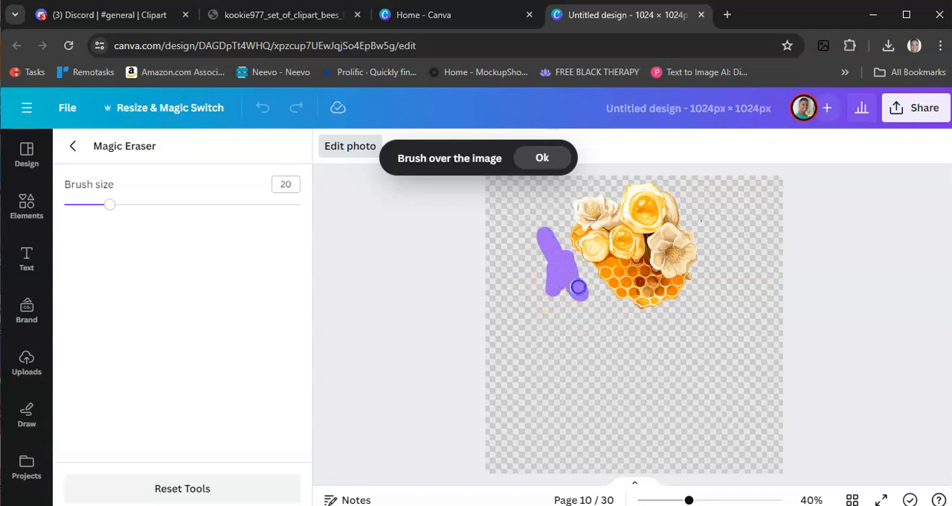
{"action": "left_click_drag", "start_coordinate": [542, 281], "coordinate": [554, 311]}
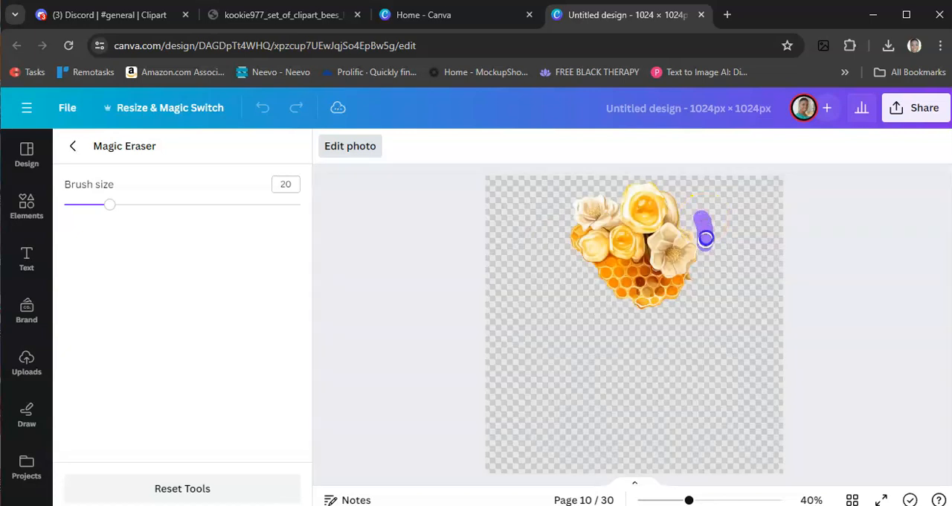
{"action": "mouse_move", "coordinate": [716, 242]}
{"action": "left_mouse_down"}
{"action": "mouse_move", "coordinate": [730, 211]}
{"action": "mouse_move", "coordinate": [732, 264]}
{"action": "mouse_move", "coordinate": [732, 237]}
{"action": "mouse_move", "coordinate": [714, 243]}
{"action": "mouse_move", "coordinate": [712, 211]}
{"action": "mouse_move", "coordinate": [723, 276]}
{"action": "mouse_move", "coordinate": [727, 222]}
{"action": "mouse_move", "coordinate": [738, 235]}
{"action": "mouse_move", "coordinate": [707, 223]}
{"action": "mouse_move", "coordinate": [717, 219]}
{"action": "mouse_move", "coordinate": [725, 259]}
{"action": "mouse_move", "coordinate": [747, 233]}
{"action": "mouse_move", "coordinate": [752, 258]}
{"action": "left_mouse_up"}
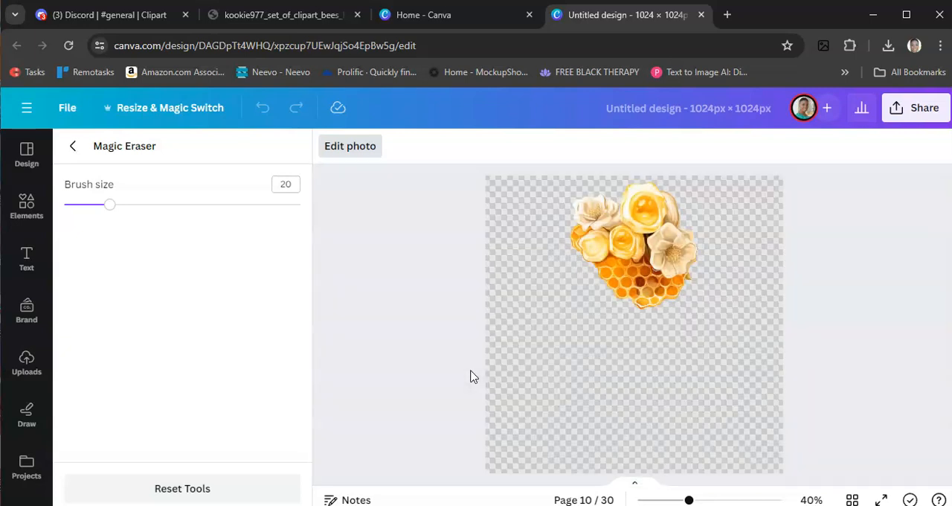
{"action": "left_click", "coordinate": [72, 146]}
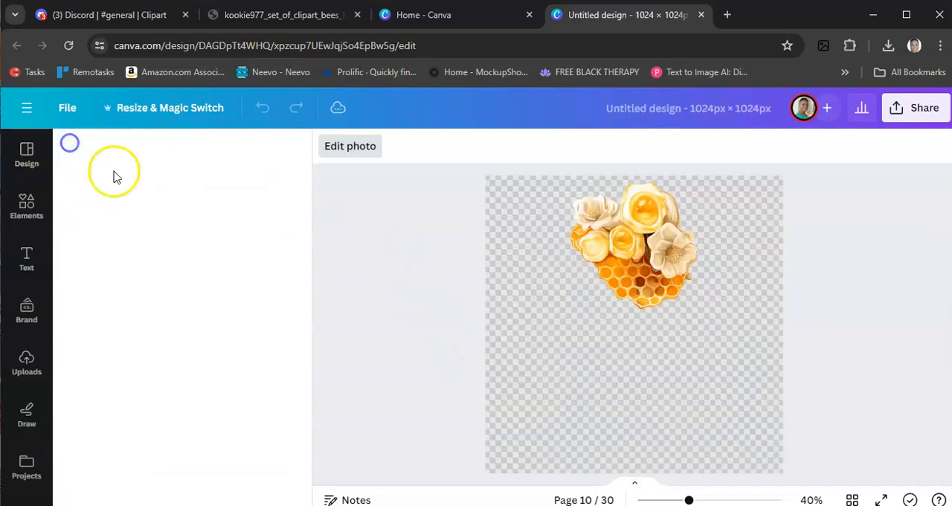
{"action": "left_click", "coordinate": [424, 348]}
{"action": "left_click", "coordinate": [672, 343]}
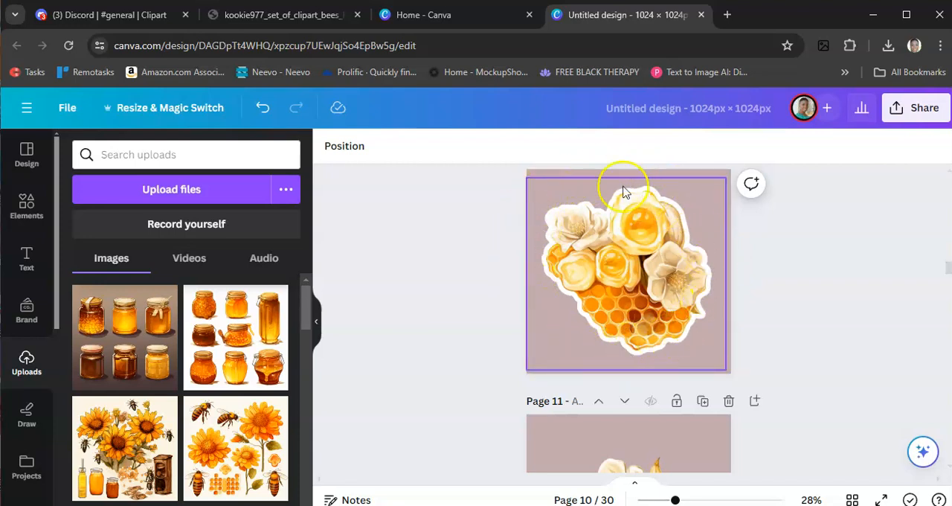
- Try to remove the white outline from the page 10 honeycomb with the None shadow option
{"action": "scroll", "coordinate": [424, 369], "scroll_direction": "down", "scroll_amount": 2}
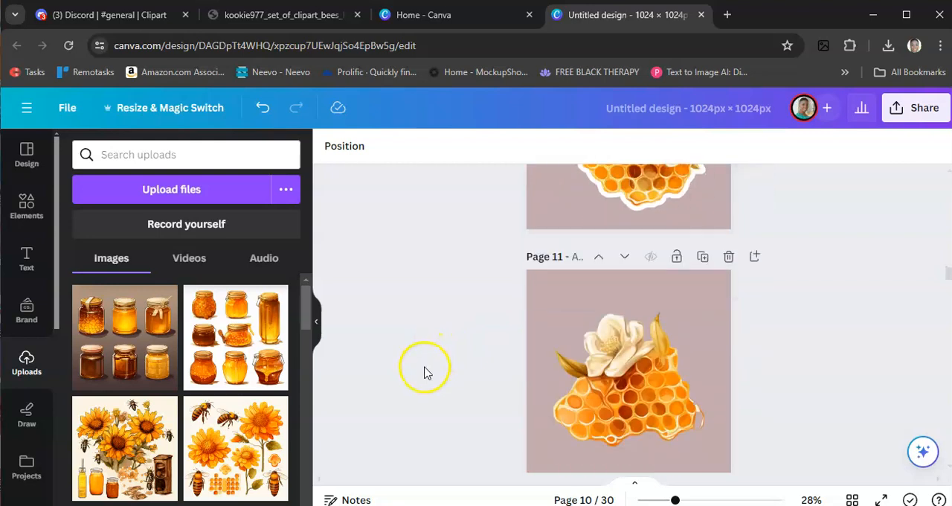
{"action": "scroll", "coordinate": [424, 372], "scroll_direction": "down", "scroll_amount": 1}
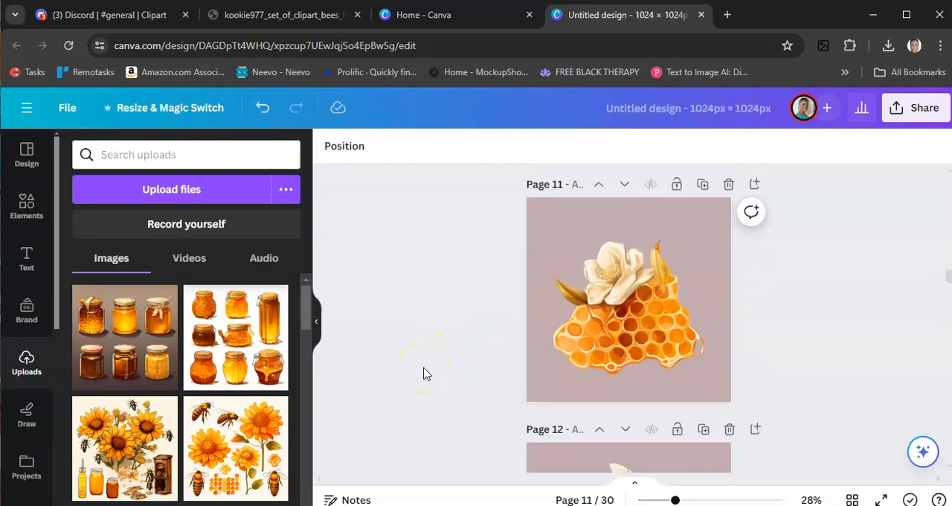
{"action": "scroll", "coordinate": [425, 376], "scroll_direction": "up", "scroll_amount": 3}
{"action": "left_click", "coordinate": [654, 303]}
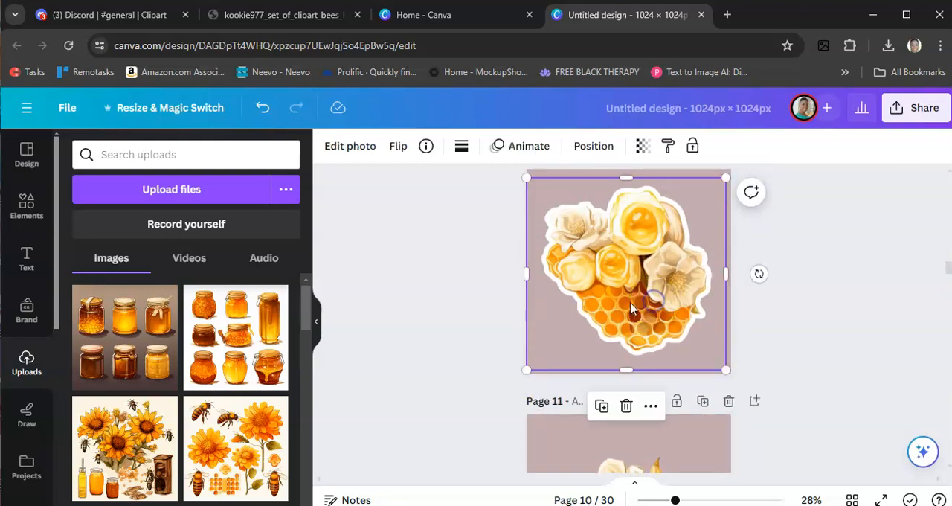
{"action": "left_click", "coordinate": [354, 156]}
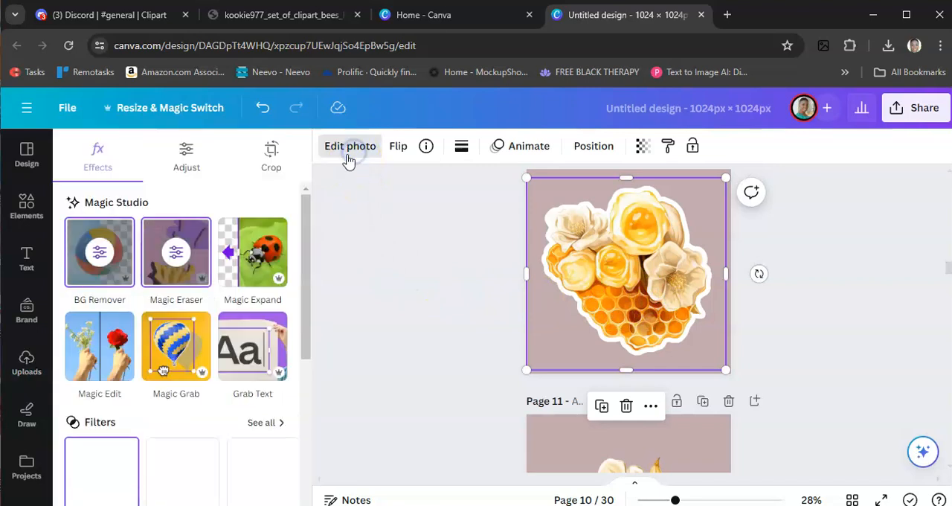
{"action": "scroll", "coordinate": [196, 377], "scroll_direction": "down", "scroll_amount": 1}
{"action": "scroll", "coordinate": [195, 378], "scroll_direction": "down", "scroll_amount": 3}
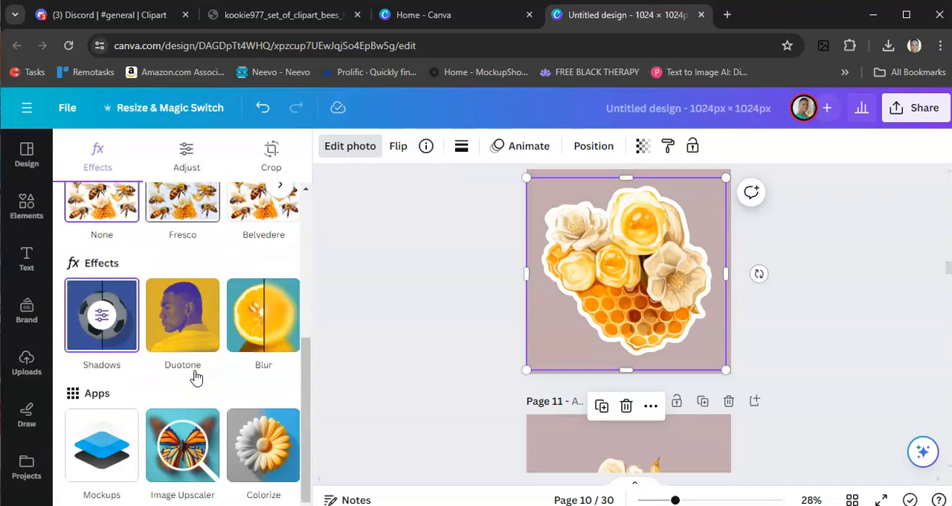
{"action": "left_click", "coordinate": [104, 318]}
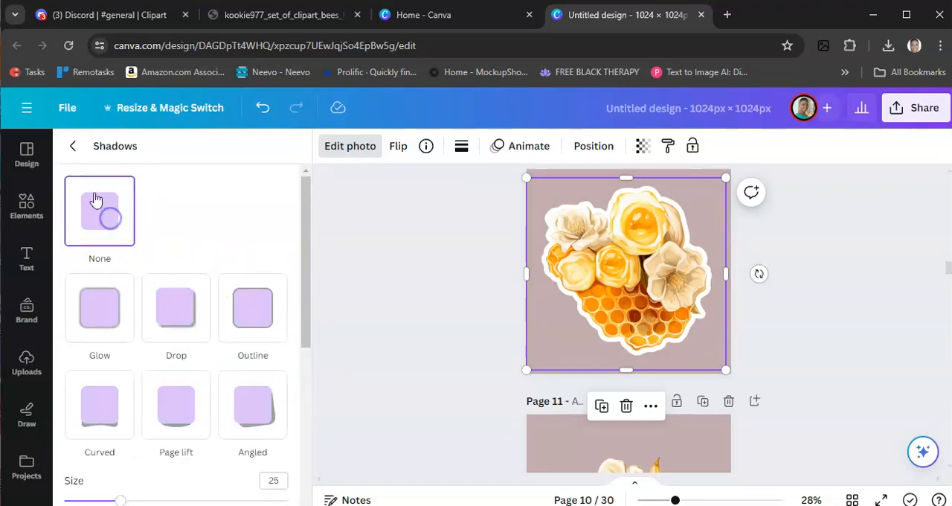
{"action": "left_click", "coordinate": [73, 147]}
{"action": "left_click", "coordinate": [436, 336]}
{"action": "left_click", "coordinate": [555, 335]}
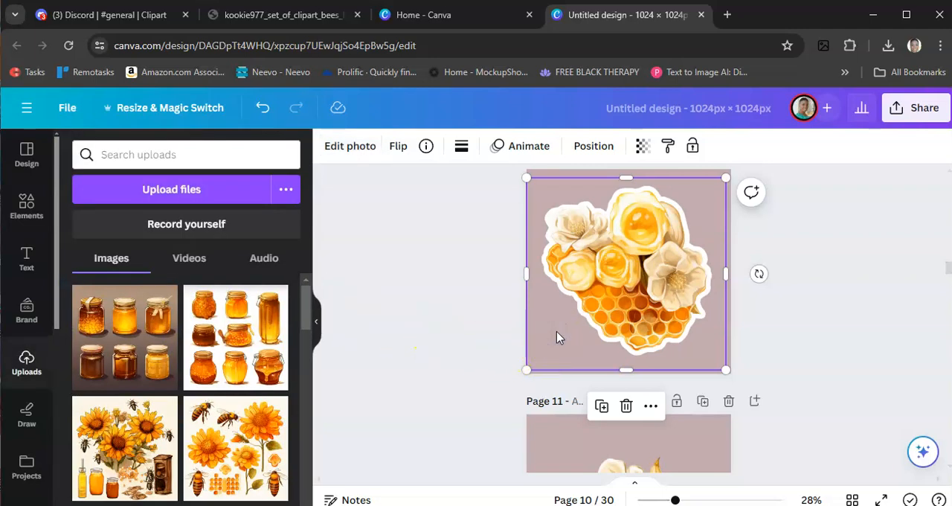
{"action": "left_click", "coordinate": [557, 333]}
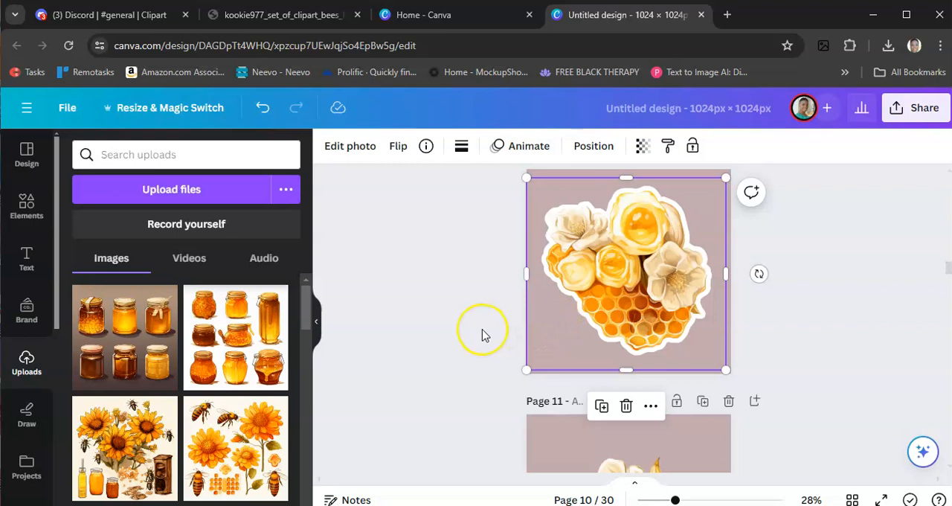